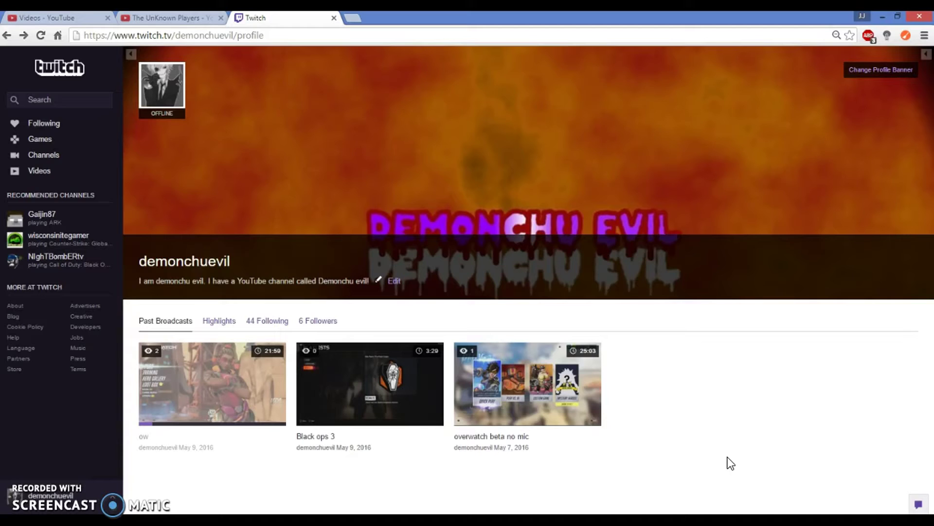
Step: Glance over the YouTube channel page, then return to the Twitch channel profile
{"action": "left_click", "coordinate": [165, 19]}
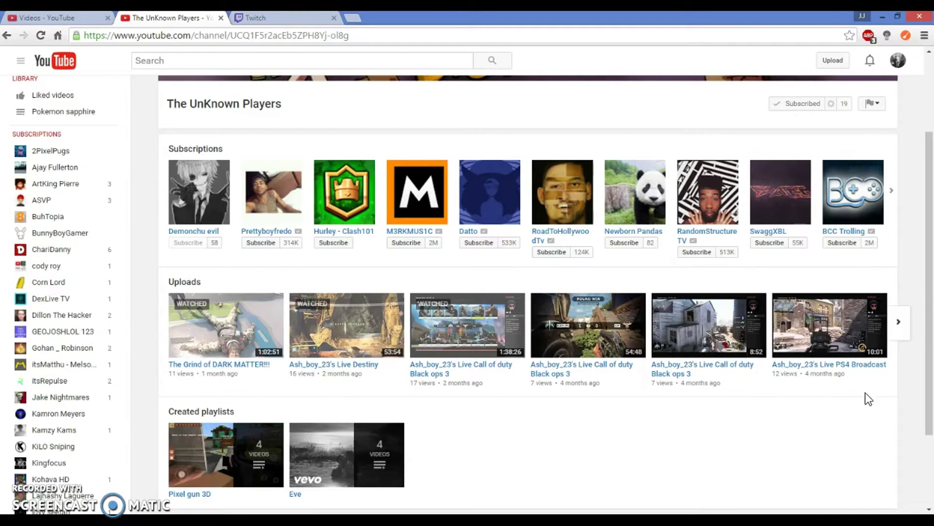
{"action": "scroll", "coordinate": [354, 409], "scroll_direction": "down", "scroll_amount": 3}
{"action": "scroll", "coordinate": [652, 470], "scroll_direction": "up", "scroll_amount": 6}
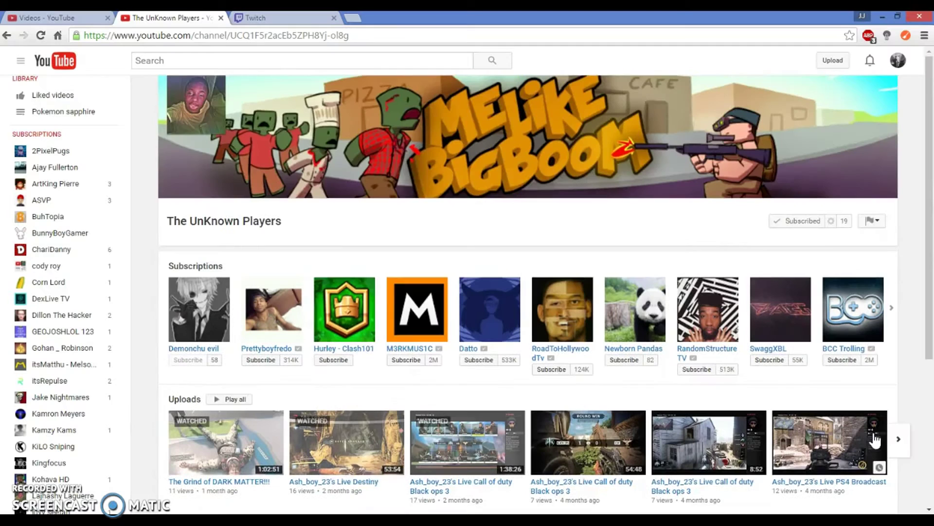
{"action": "left_click", "coordinate": [292, 21]}
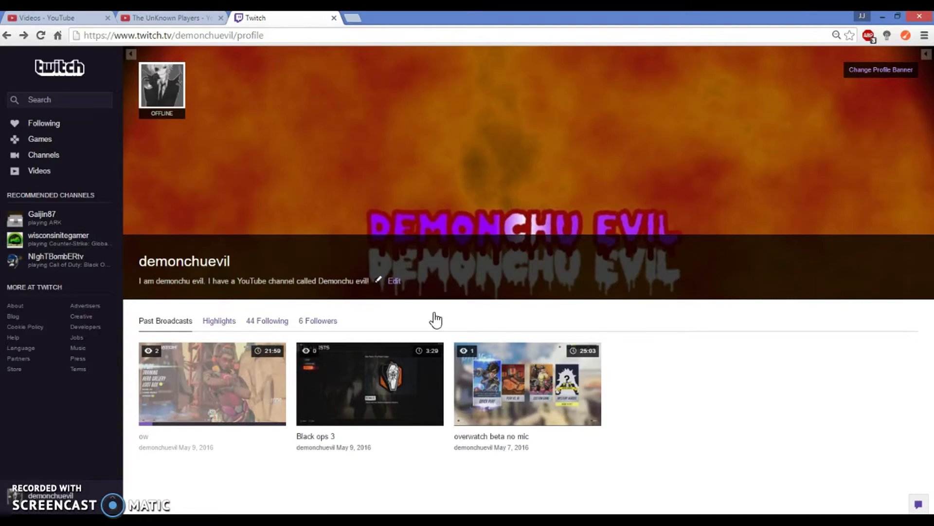
Step: Open the Black ops 3 past broadcast's Highlight page, showing the default 0:31–2:57 range
{"action": "left_click", "coordinate": [369, 383]}
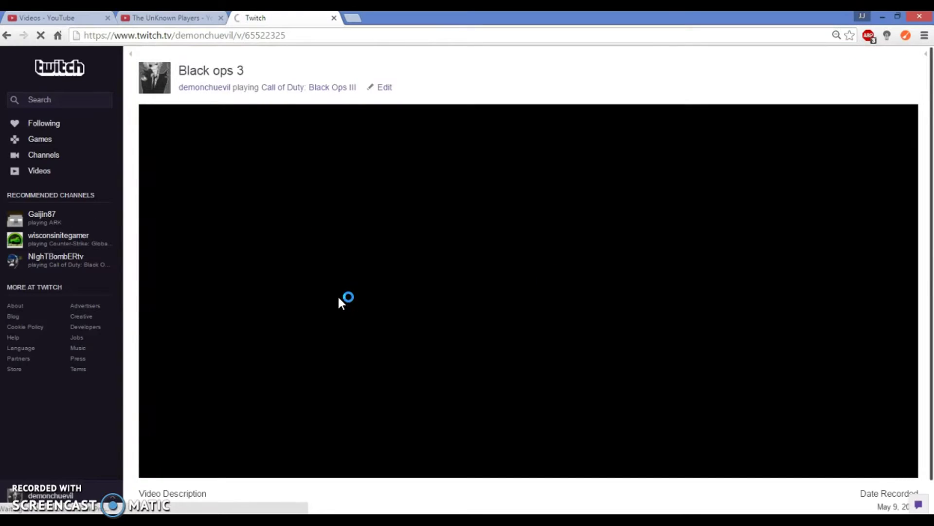
{"action": "scroll", "coordinate": [341, 303], "scroll_direction": "down", "scroll_amount": 1}
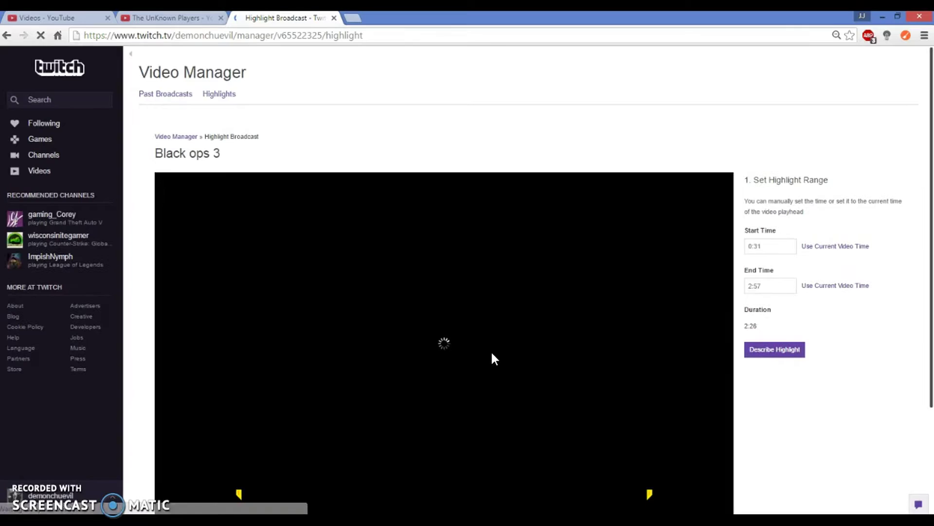
{"action": "scroll", "coordinate": [754, 214], "scroll_direction": "down", "scroll_amount": 1}
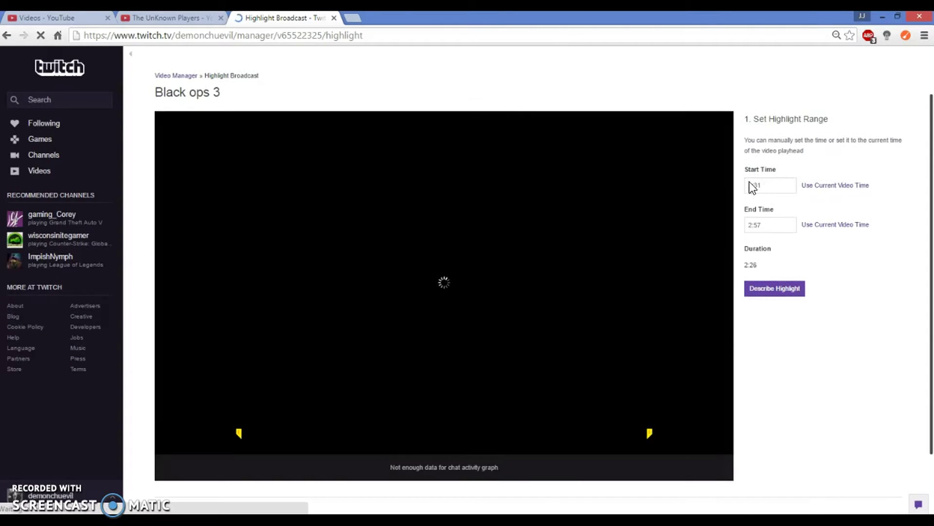
{"action": "scroll", "coordinate": [789, 160], "scroll_direction": "down", "scroll_amount": 2}
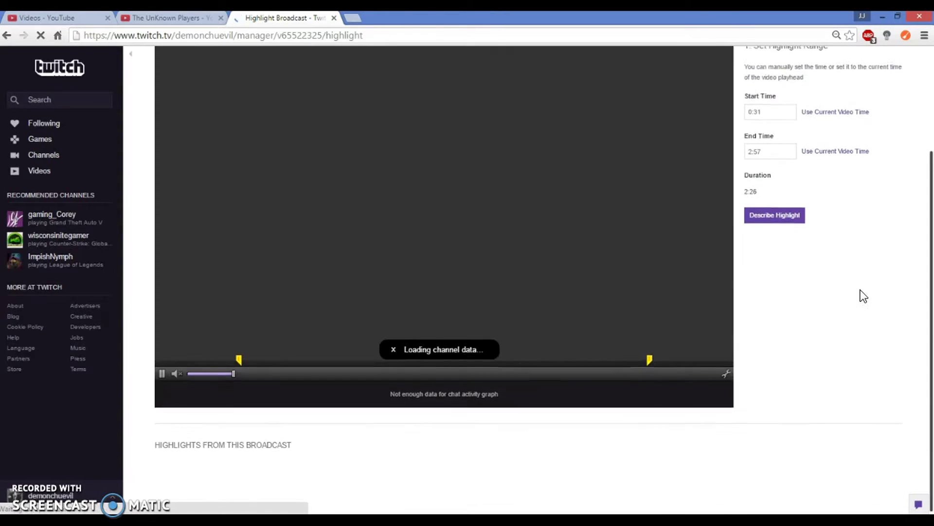
{"action": "scroll", "coordinate": [858, 291], "scroll_direction": "up", "scroll_amount": 3}
Step: Set the highlight to start at 2:22 and end at 2:32, then continue to the description step
{"action": "left_click", "coordinate": [770, 228]}
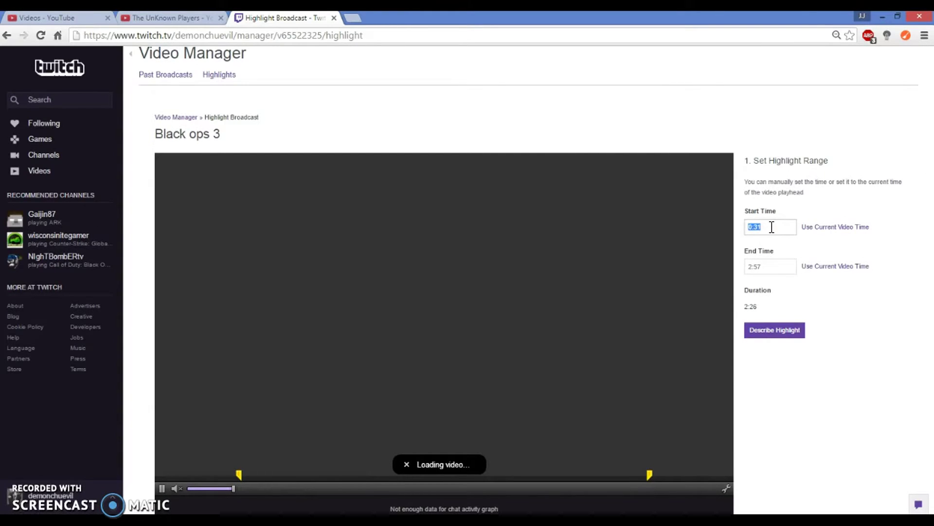
{"action": "type", "text": "2:22"}
{"action": "left_click", "coordinate": [772, 269]}
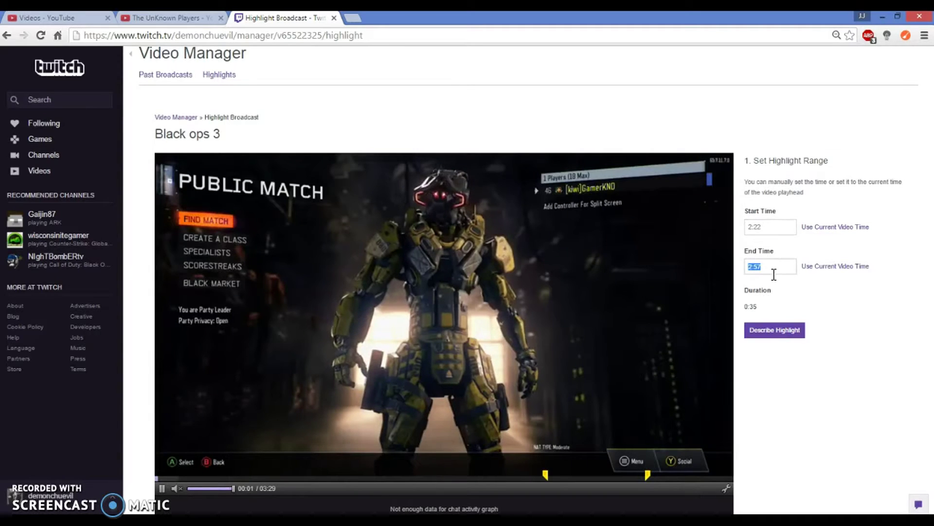
{"action": "type", "text": "2"}
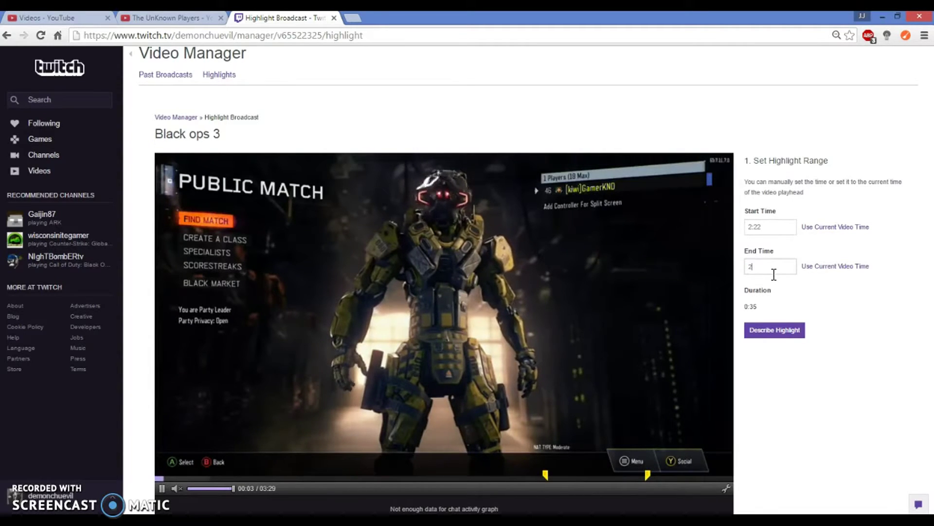
{"action": "type", "text": ":32"}
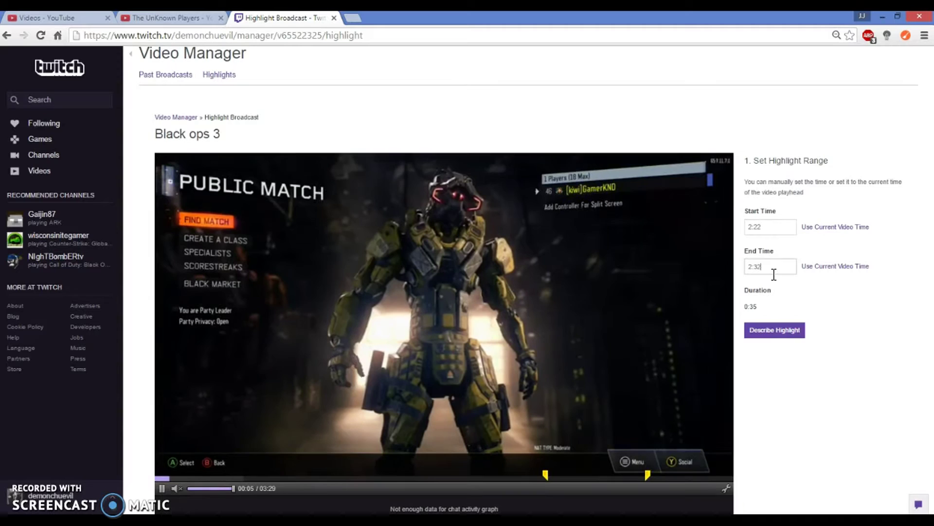
{"action": "left_click", "coordinate": [859, 299]}
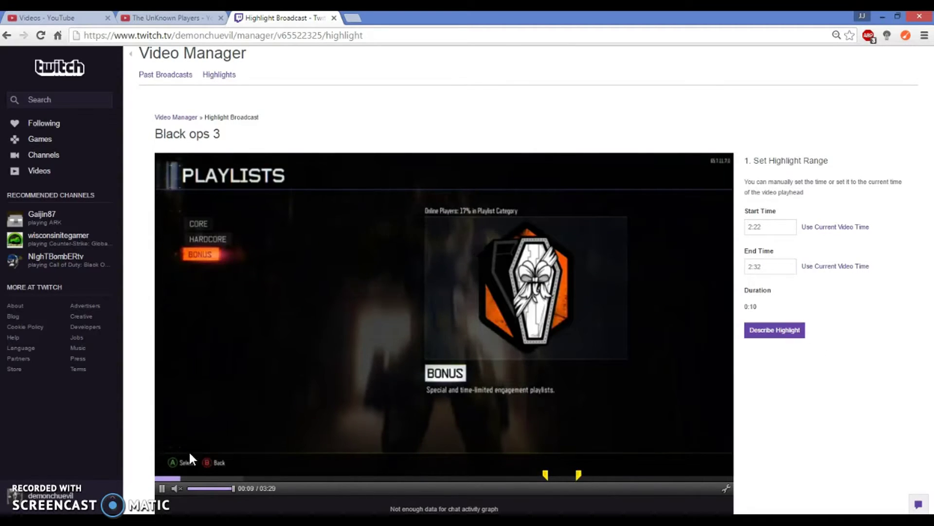
{"action": "left_click", "coordinate": [162, 488]}
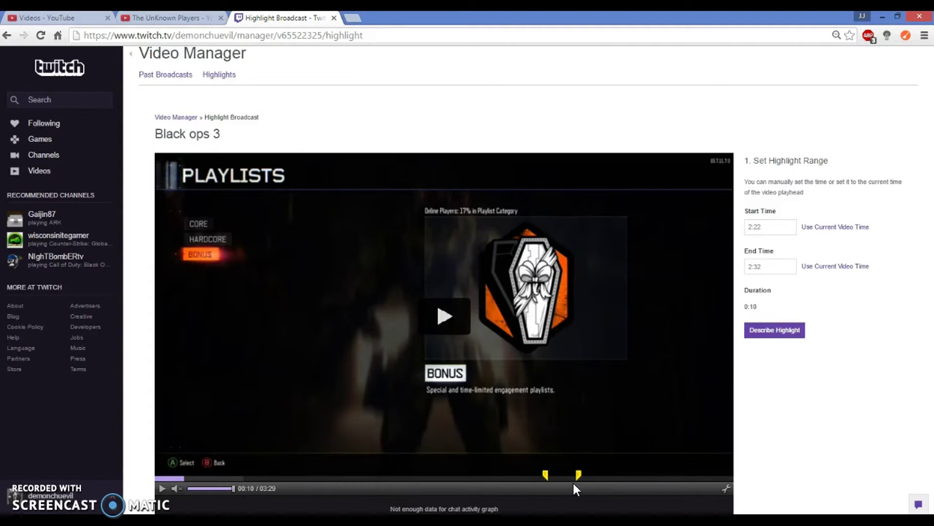
{"action": "left_click", "coordinate": [786, 338]}
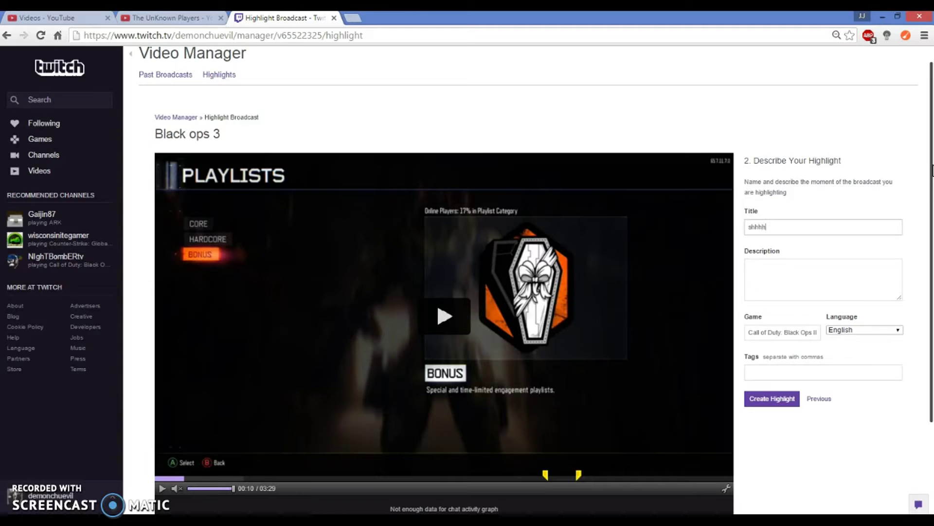
Step: Clear the description, choose Call of Duty: Black Ops III as the game, keep English, and create the highlight
{"action": "left_click", "coordinate": [763, 268]}
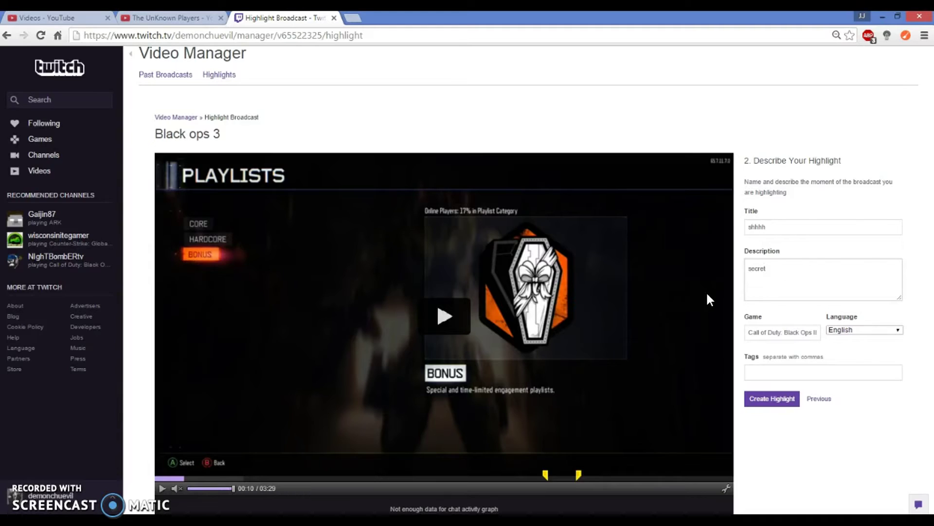
{"action": "key", "text": "ctrl+a"}
{"action": "key", "text": "BackSpace"}
{"action": "left_click", "coordinate": [815, 337]}
{"action": "type", "text": "I"}
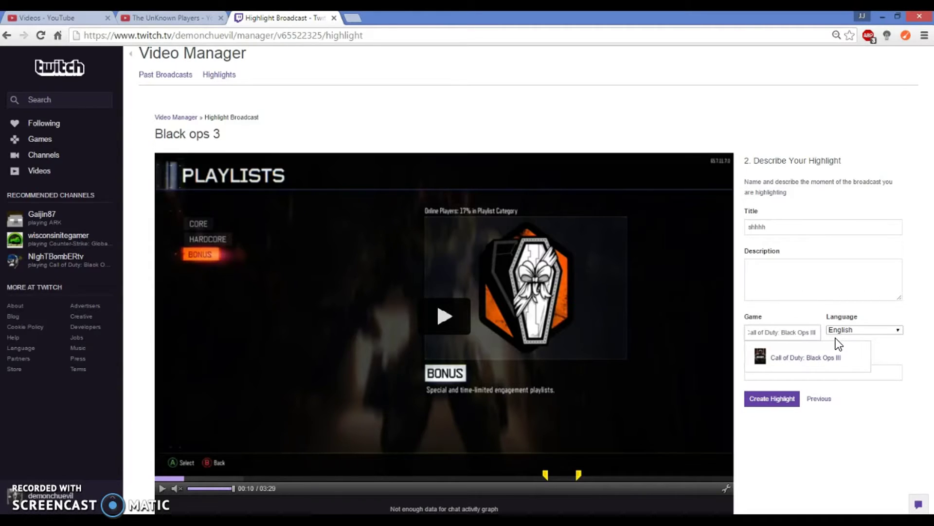
{"action": "left_click", "coordinate": [876, 351]}
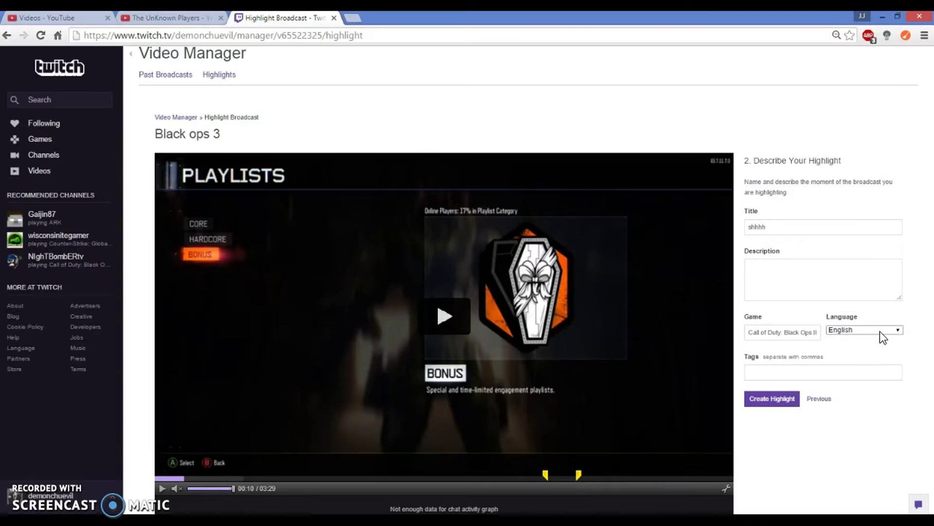
{"action": "left_click", "coordinate": [880, 331]}
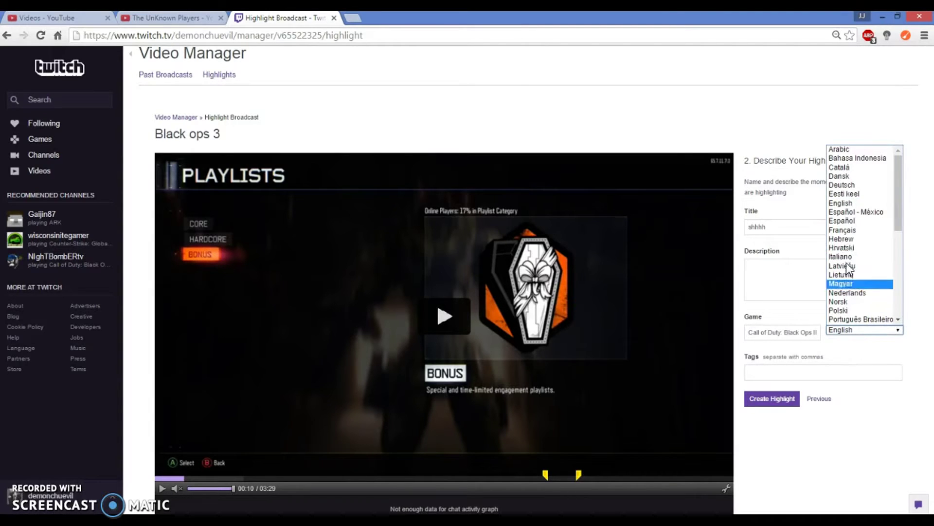
{"action": "left_click", "coordinate": [848, 357]}
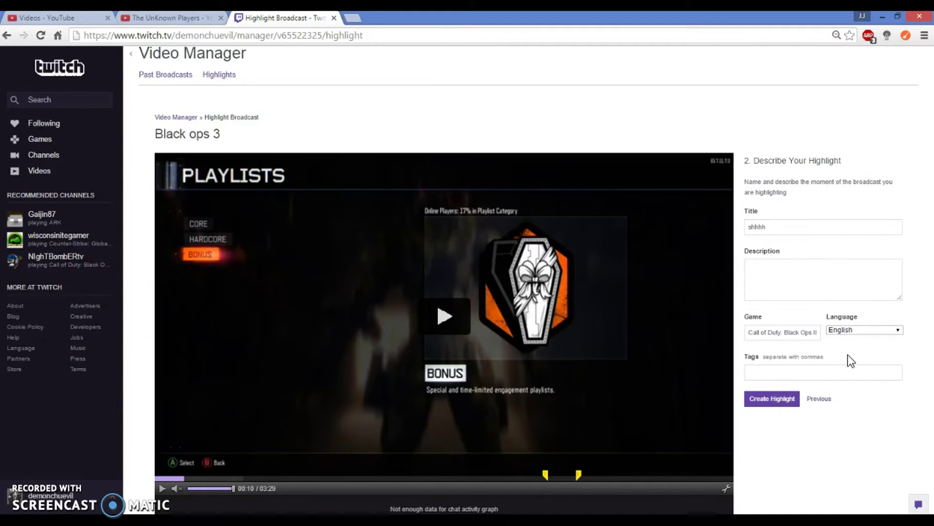
{"action": "left_click", "coordinate": [756, 400]}
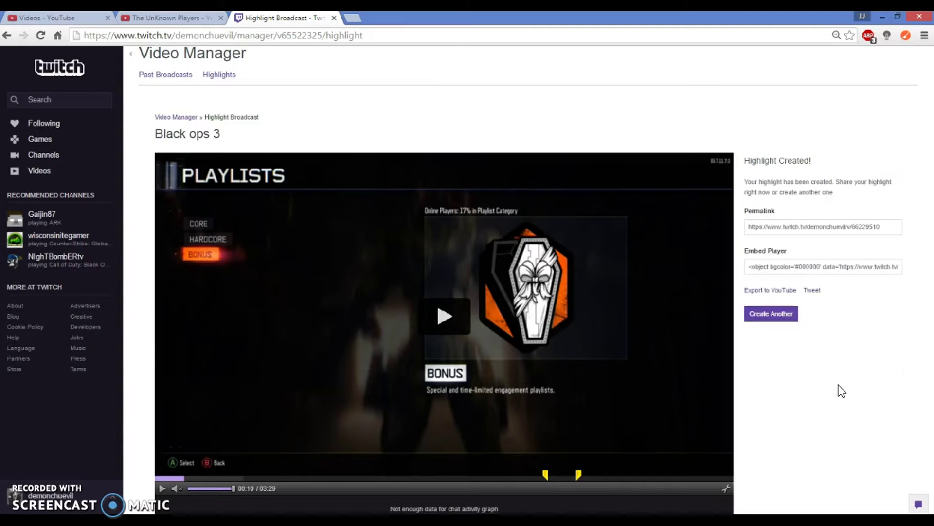
Step: Export the highlight to YouTube with privacy set to Unlisted
{"action": "left_click", "coordinate": [774, 291]}
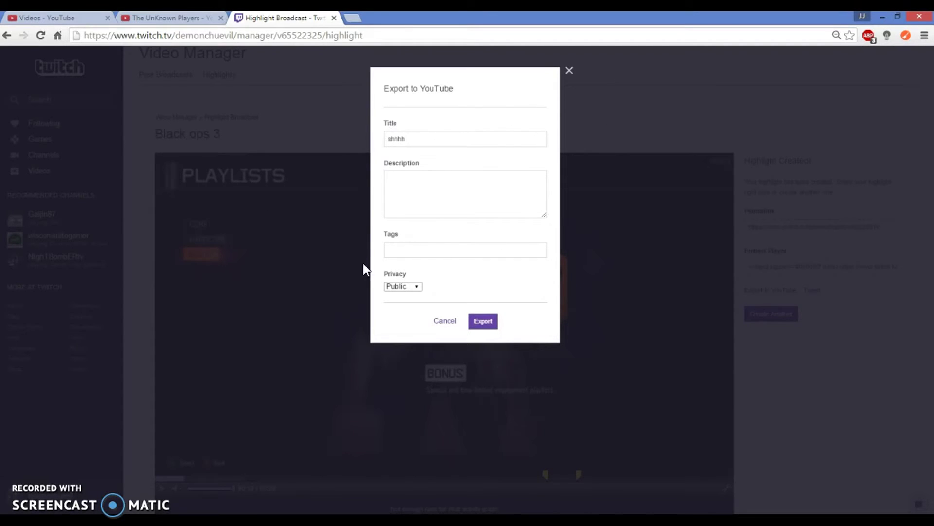
{"action": "left_click", "coordinate": [411, 287]}
{"action": "left_click", "coordinate": [402, 305]}
{"action": "left_click", "coordinate": [484, 323]}
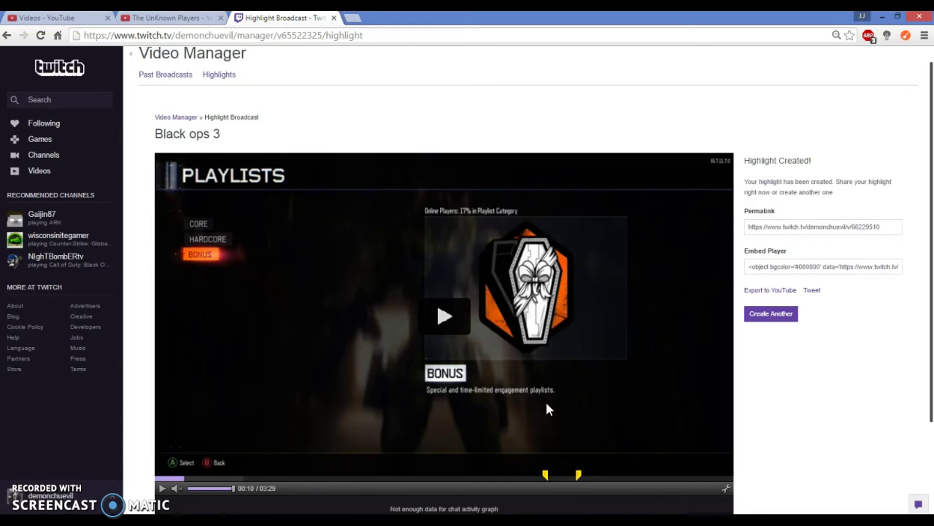
Step: Refresh the YouTube videos list and open the 0:12 'shhhh' clip's watch page
{"action": "left_click", "coordinate": [65, 19]}
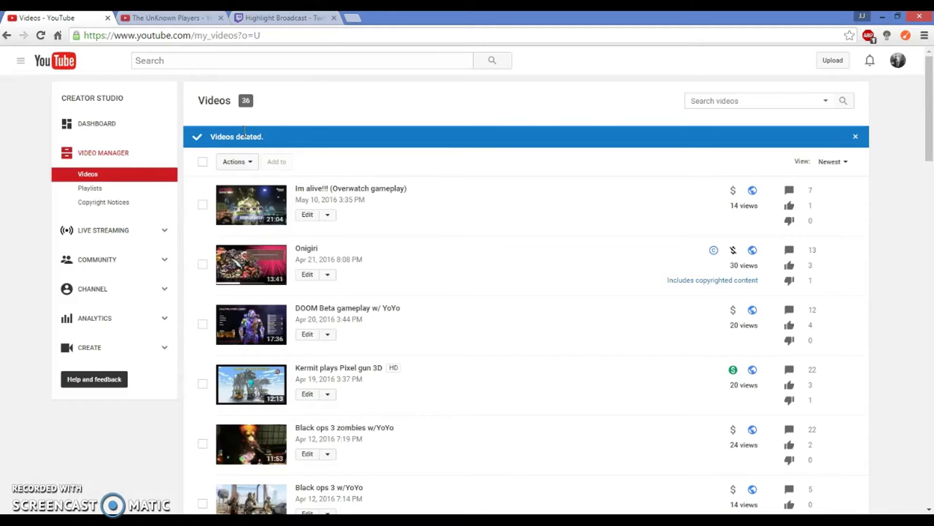
{"action": "left_click", "coordinate": [42, 36]}
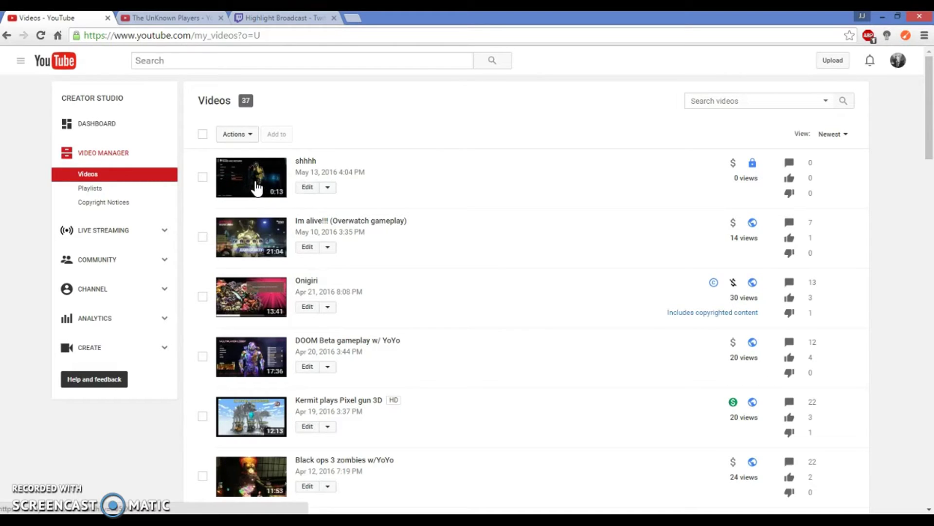
{"action": "left_click", "coordinate": [267, 185]}
{"action": "left_click", "coordinate": [294, 21]}
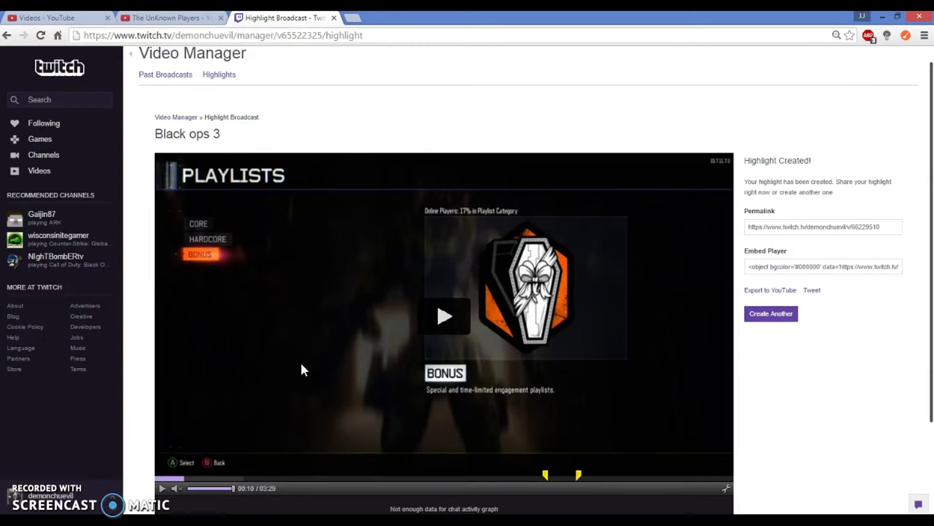
{"action": "scroll", "coordinate": [292, 399], "scroll_direction": "down", "scroll_amount": 1}
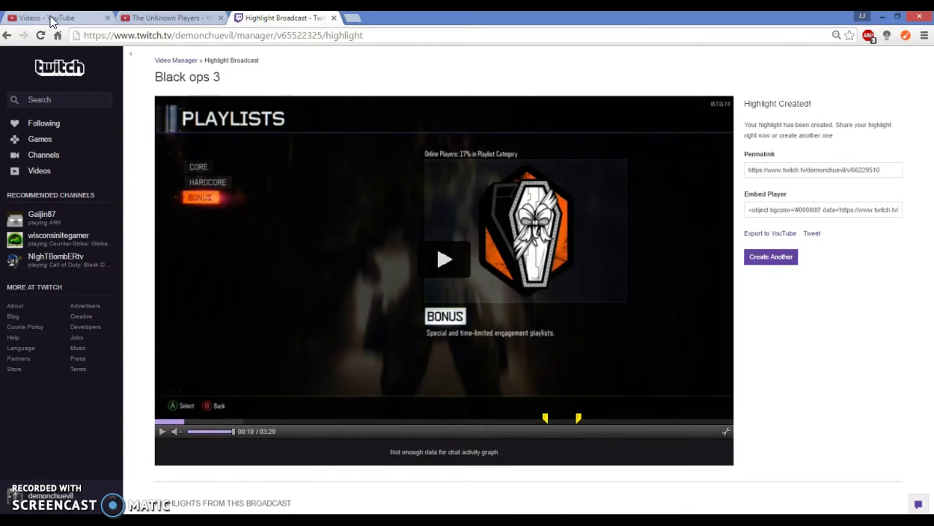
{"action": "left_click", "coordinate": [54, 17]}
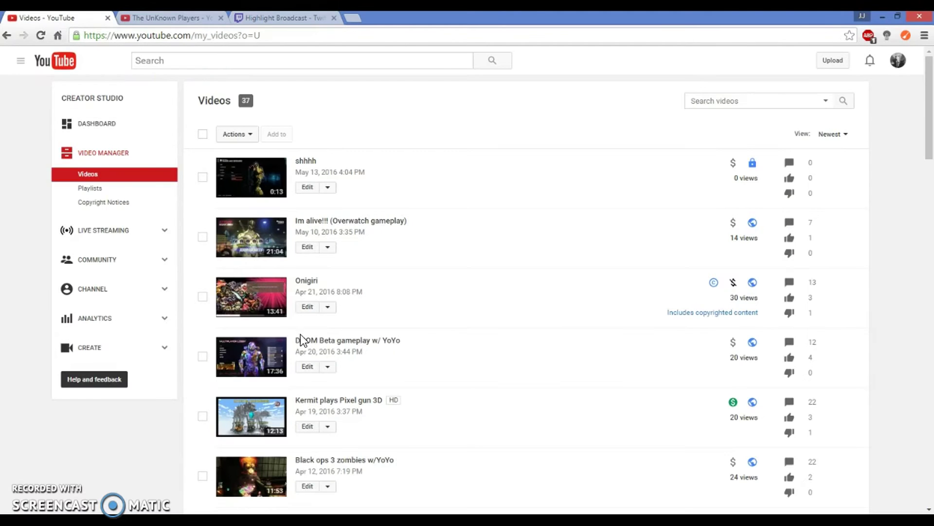
{"action": "left_click", "coordinate": [267, 182]}
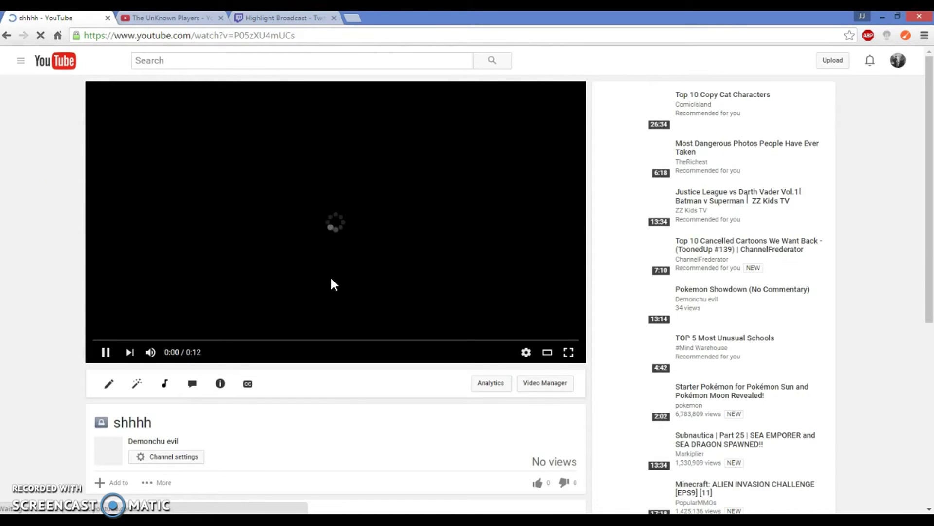
Step: Pause the 'shhhh' video, reload its watch page with F5, and scroll through the loaded details
{"action": "left_click", "coordinate": [330, 277]}
{"action": "scroll", "coordinate": [268, 341], "scroll_direction": "down", "scroll_amount": 7}
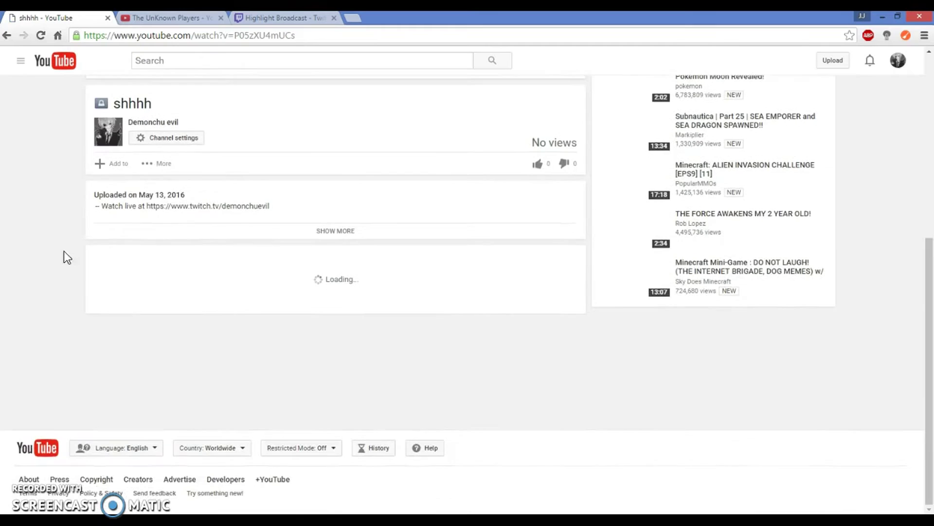
{"action": "key", "text": "F5"}
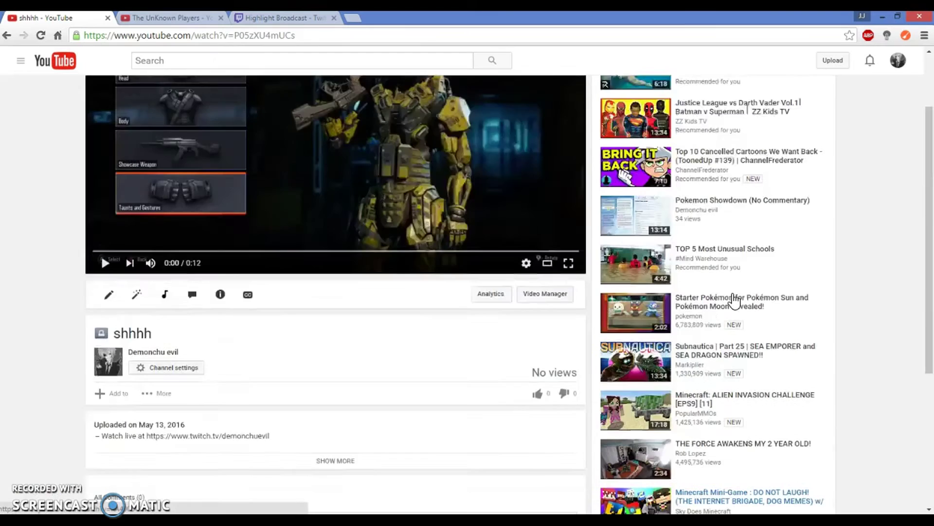
{"action": "scroll", "coordinate": [734, 301], "scroll_direction": "up", "scroll_amount": 2}
{"action": "scroll", "coordinate": [768, 166], "scroll_direction": "down", "scroll_amount": 7}
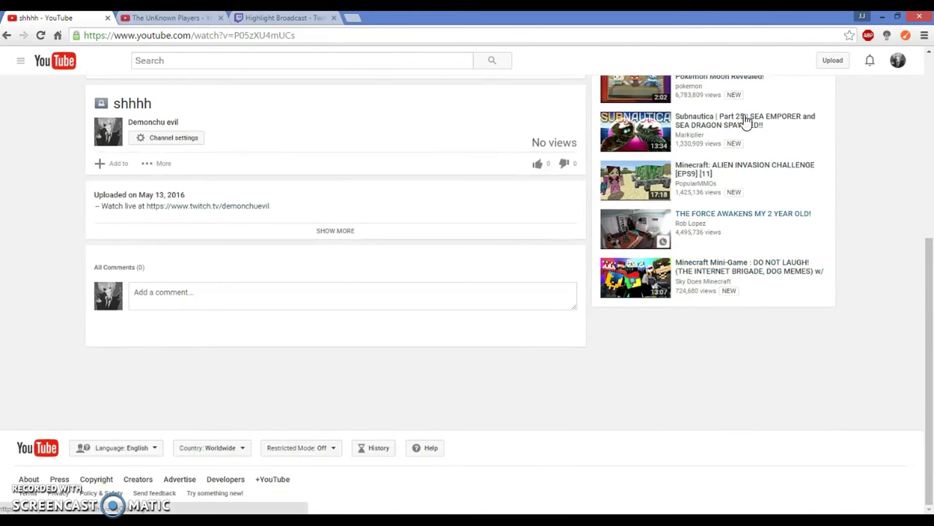
{"action": "scroll", "coordinate": [734, 194], "scroll_direction": "up", "scroll_amount": 4}
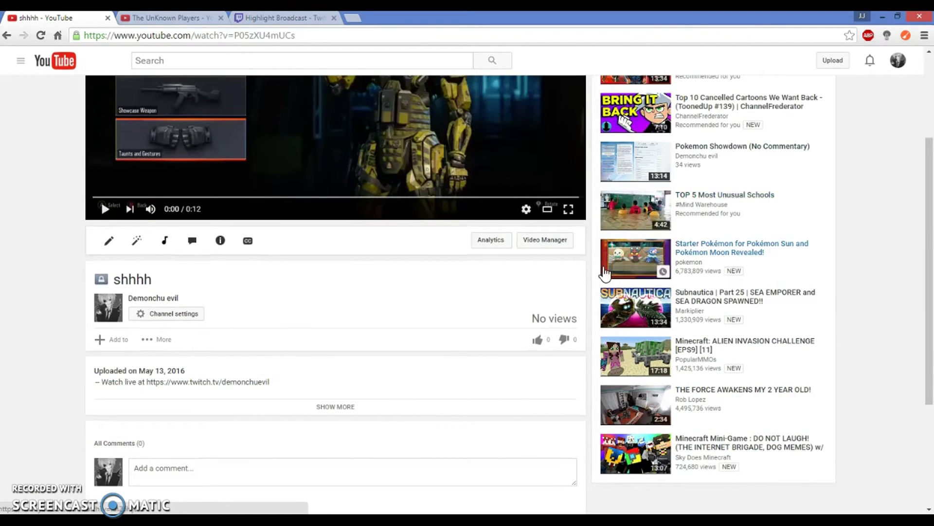
{"action": "scroll", "coordinate": [246, 281], "scroll_direction": "down", "scroll_amount": 4}
{"action": "scroll", "coordinate": [258, 272], "scroll_direction": "up", "scroll_amount": 6}
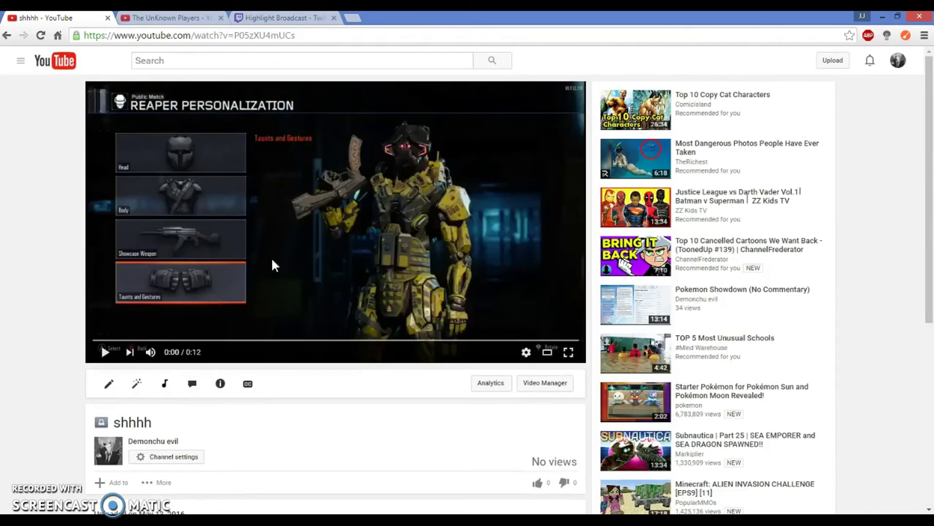
{"action": "scroll", "coordinate": [327, 257], "scroll_direction": "down", "scroll_amount": 6}
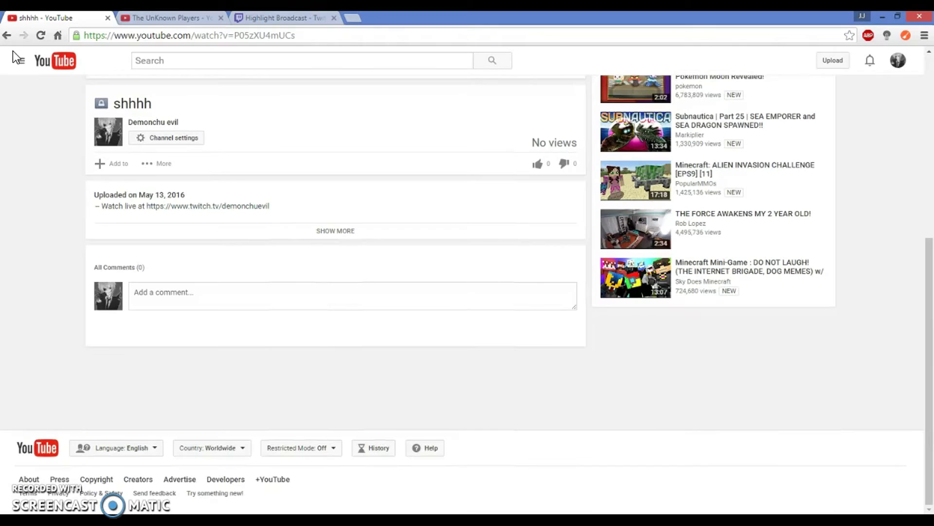
Step: Go back to the Video Manager and launch the Video Editor from the CREATE section
{"action": "left_click", "coordinate": [9, 37]}
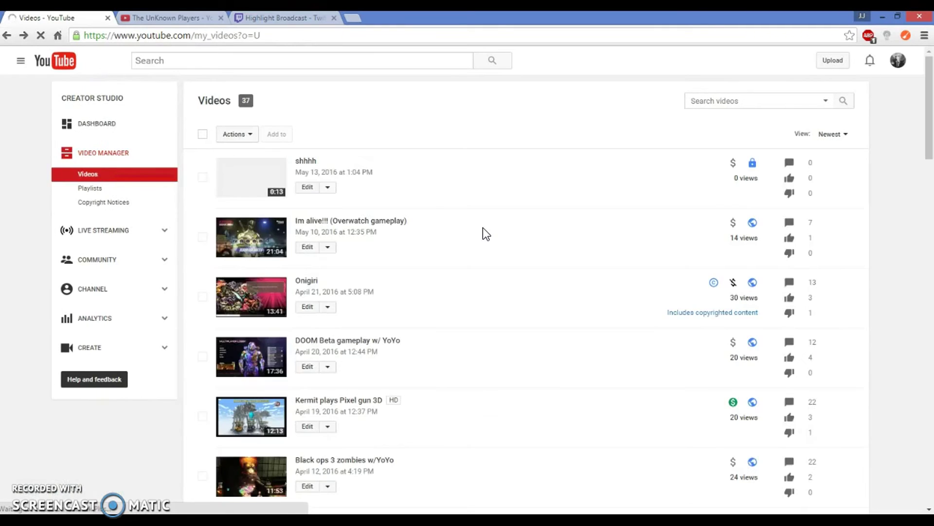
{"action": "left_click", "coordinate": [120, 346]}
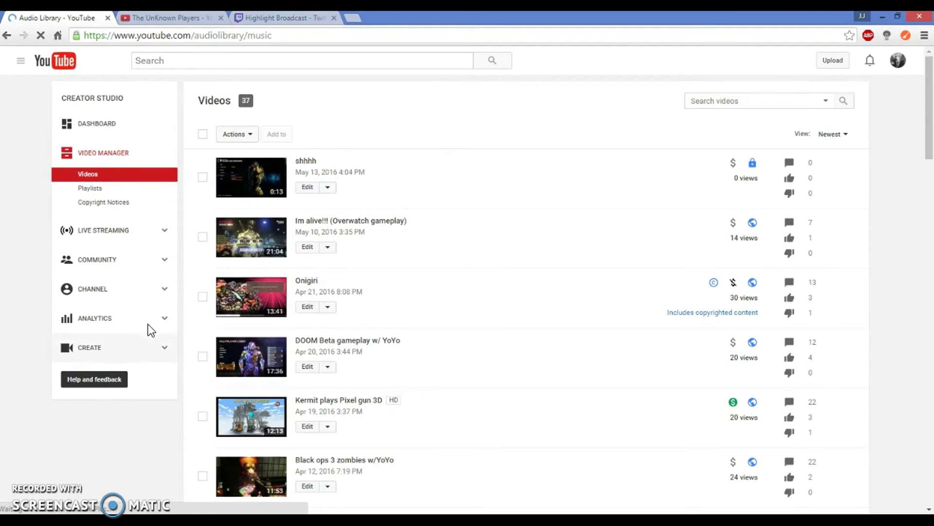
{"action": "left_click", "coordinate": [103, 349]}
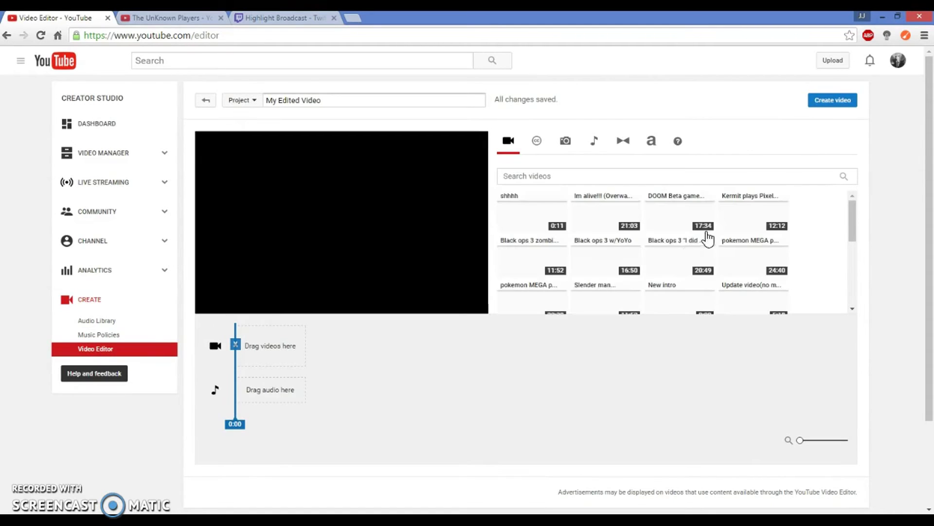
Step: Rename the editor project to 'shhhhh hehehe'
{"action": "left_click", "coordinate": [342, 101]}
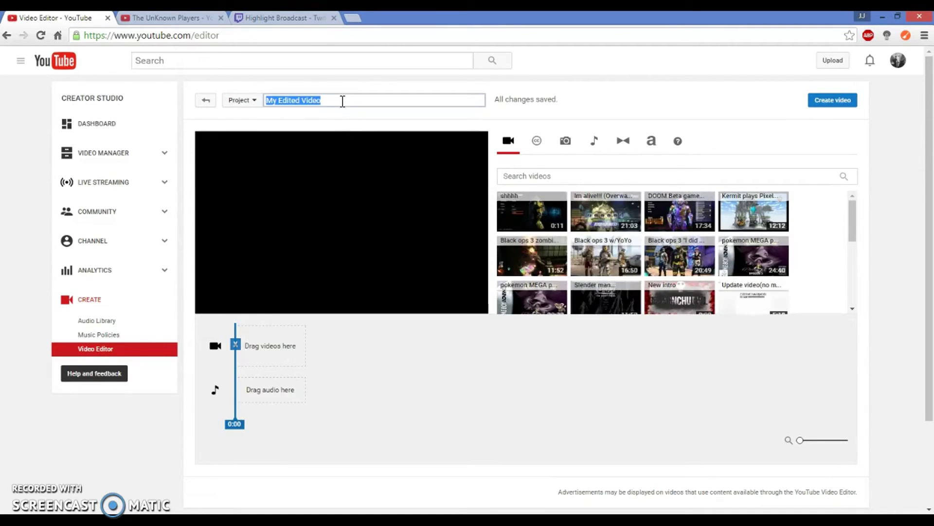
{"action": "type", "text": "shhhhh hehehe"}
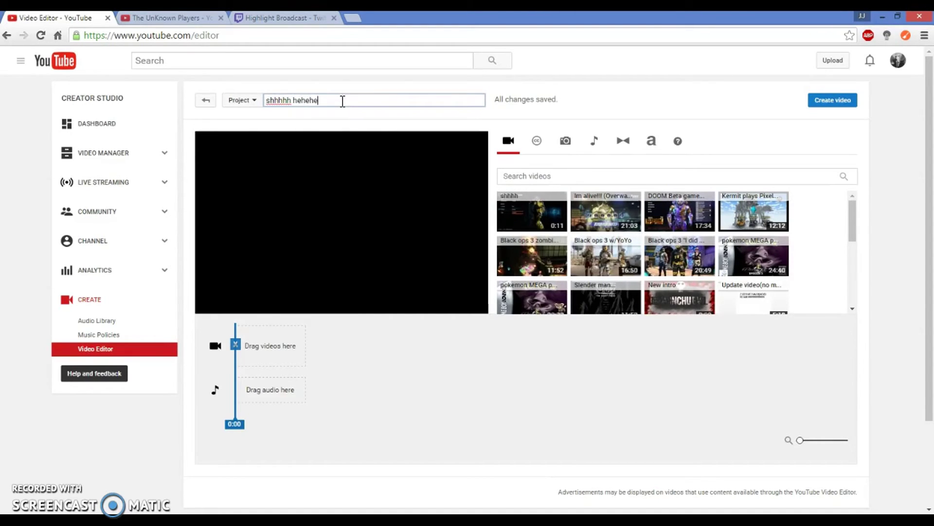
{"action": "scroll", "coordinate": [716, 251], "scroll_direction": "down", "scroll_amount": 5}
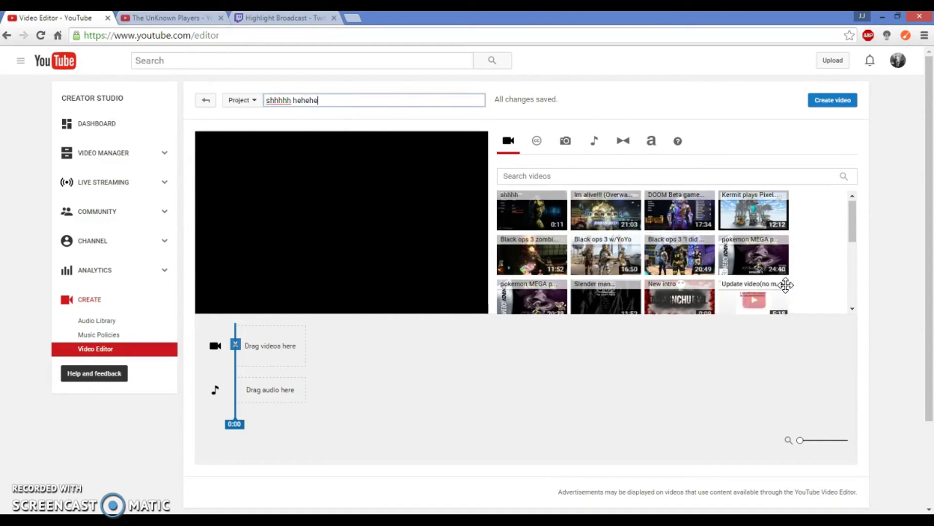
{"action": "scroll", "coordinate": [712, 246], "scroll_direction": "up", "scroll_amount": 5}
Step: Add the New intro, 'shhhh' and Outro clips to the timeline in that order, totaling 0:29
{"action": "left_click", "coordinate": [709, 288]}
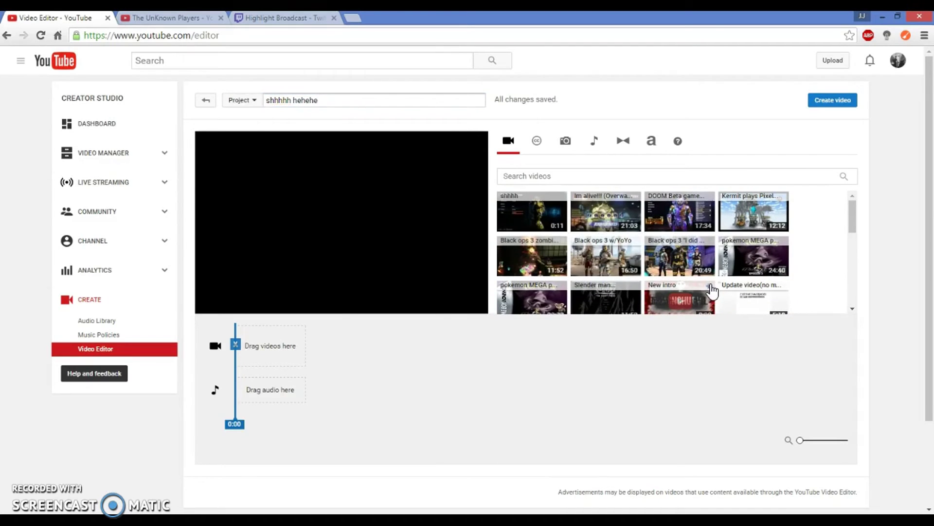
{"action": "left_click", "coordinate": [559, 196]}
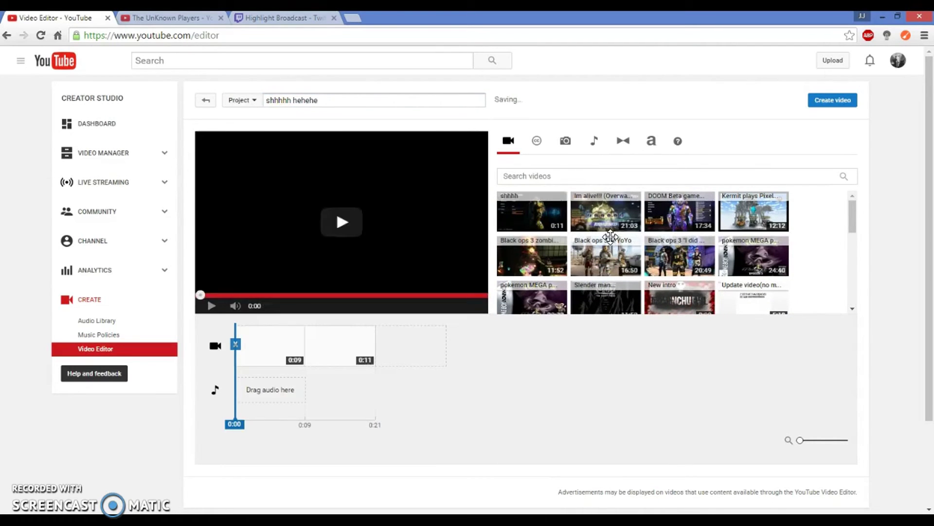
{"action": "left_click", "coordinate": [211, 305]}
{"action": "scroll", "coordinate": [652, 263], "scroll_direction": "down", "scroll_amount": 5}
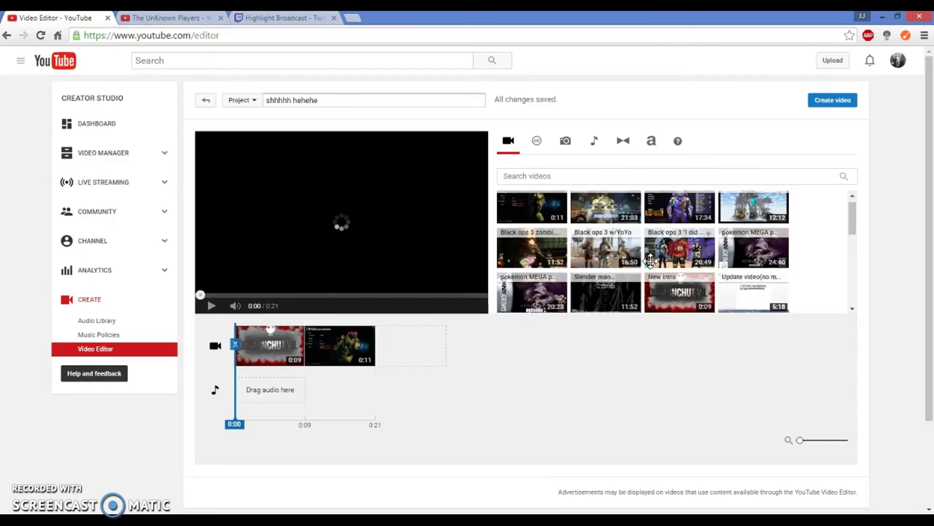
{"action": "scroll", "coordinate": [642, 267], "scroll_direction": "down", "scroll_amount": 2}
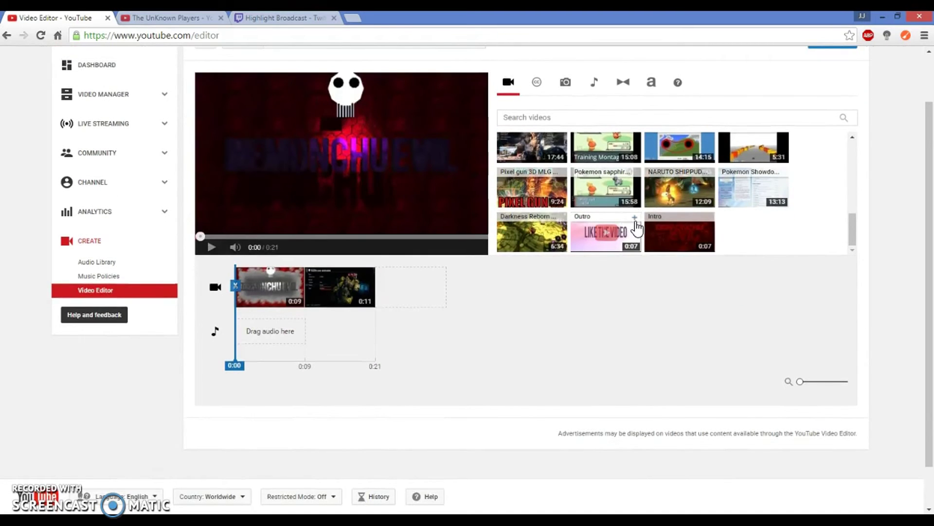
{"action": "left_click", "coordinate": [635, 218]}
{"action": "left_click", "coordinate": [211, 247]}
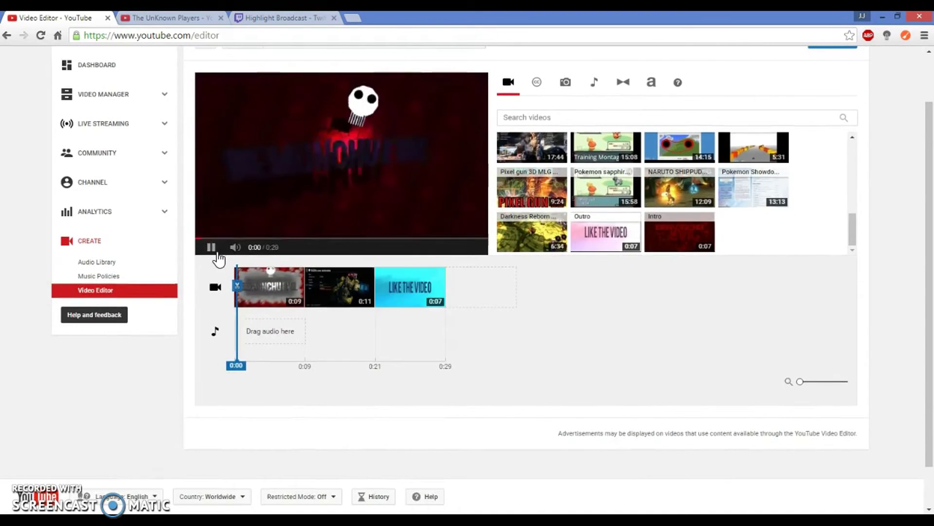
{"action": "scroll", "coordinate": [217, 260], "scroll_direction": "up", "scroll_amount": 2}
{"action": "scroll", "coordinate": [544, 275], "scroll_direction": "up", "scroll_amount": 5}
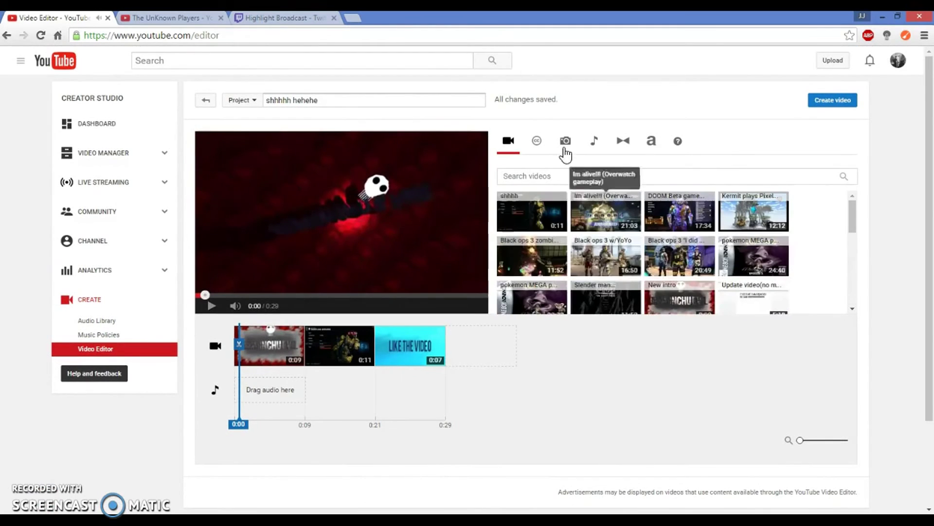
Step: Add Heart transitions before the intro and gameplay clips, muting and pausing the preview
{"action": "left_click", "coordinate": [624, 152]}
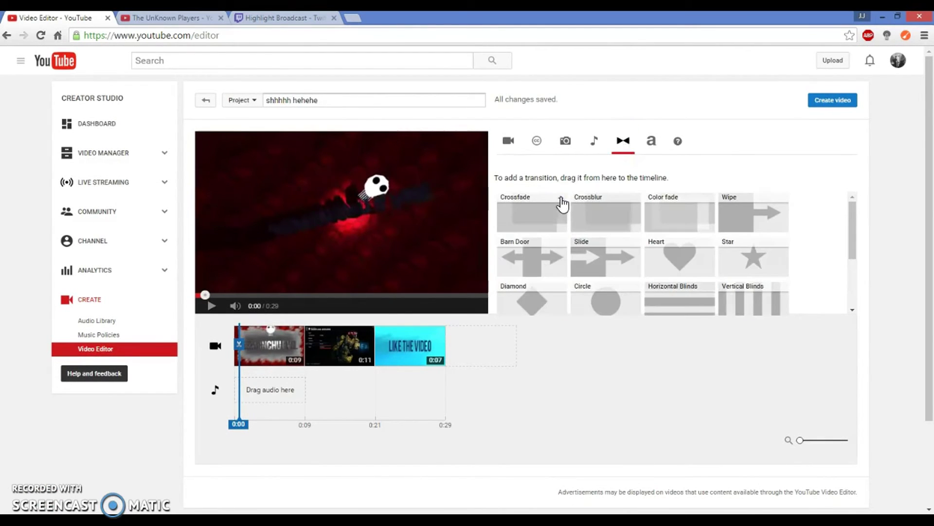
{"action": "scroll", "coordinate": [717, 223], "scroll_direction": "down", "scroll_amount": 1}
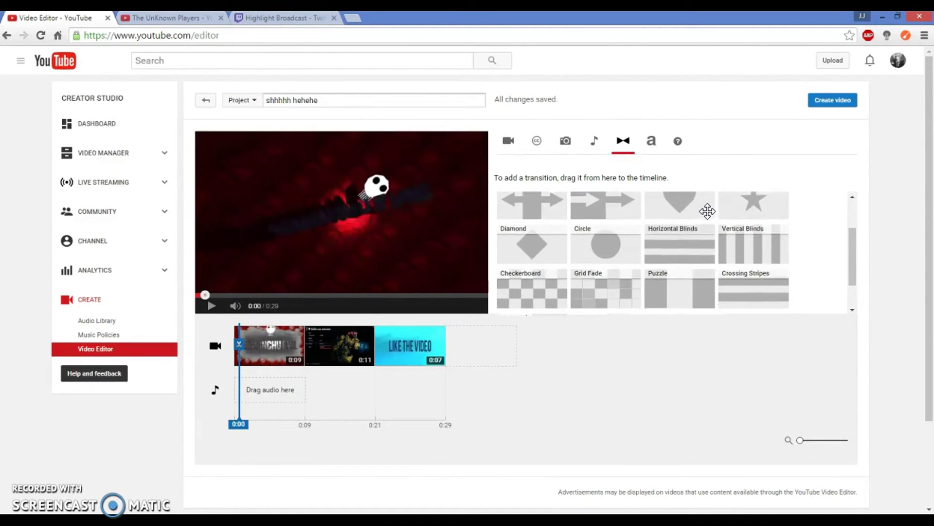
{"action": "scroll", "coordinate": [708, 210], "scroll_direction": "up", "scroll_amount": 1}
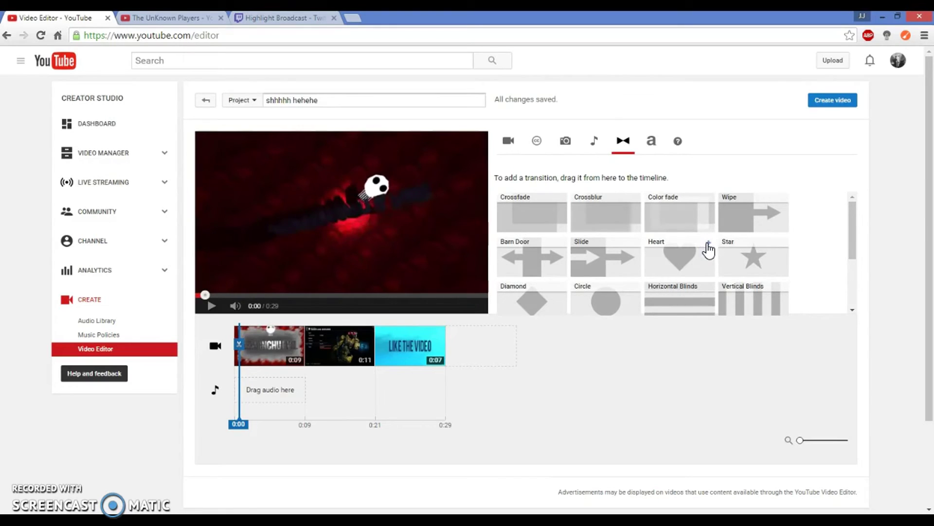
{"action": "left_click", "coordinate": [708, 248]}
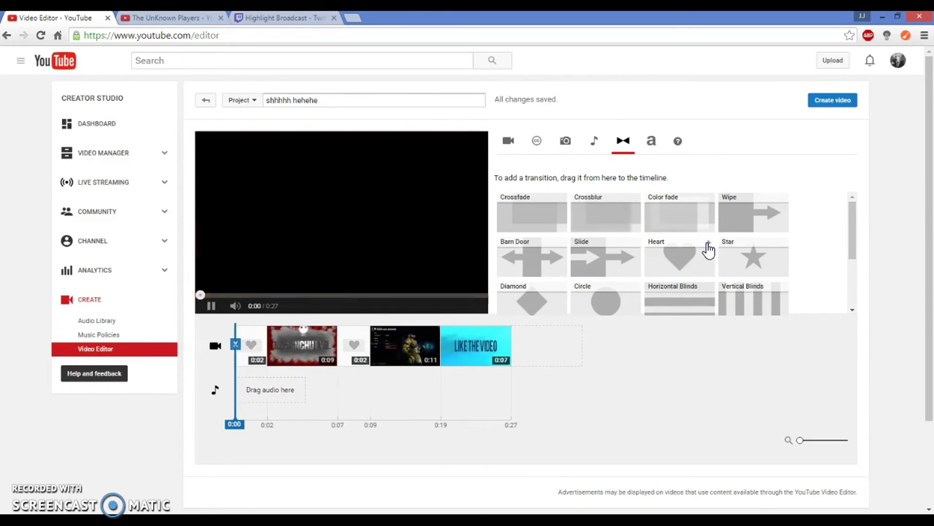
{"action": "scroll", "coordinate": [642, 270], "scroll_direction": "down", "scroll_amount": 1}
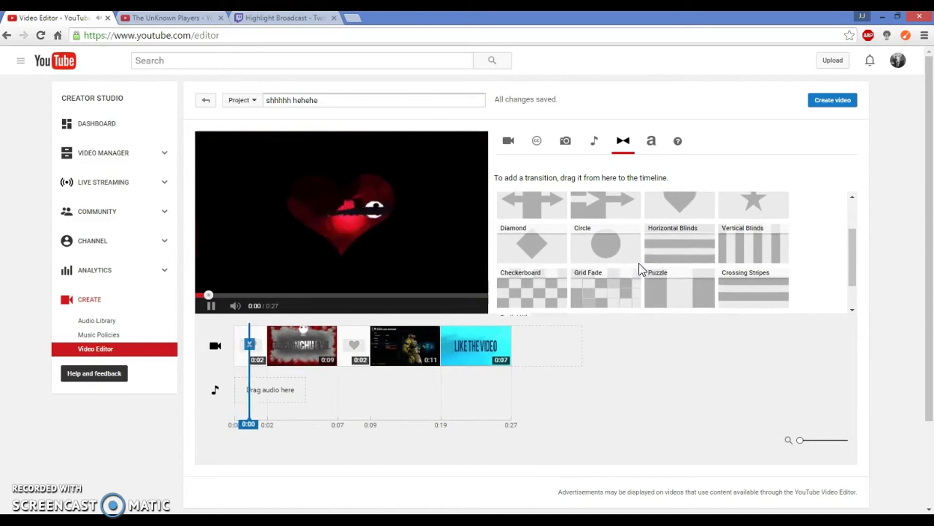
{"action": "left_click", "coordinate": [235, 305]}
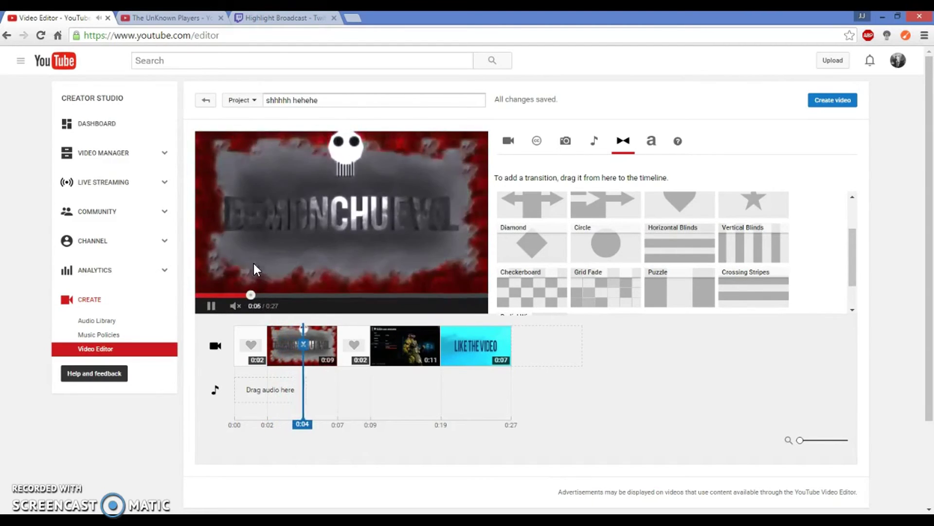
{"action": "left_click", "coordinate": [212, 306]}
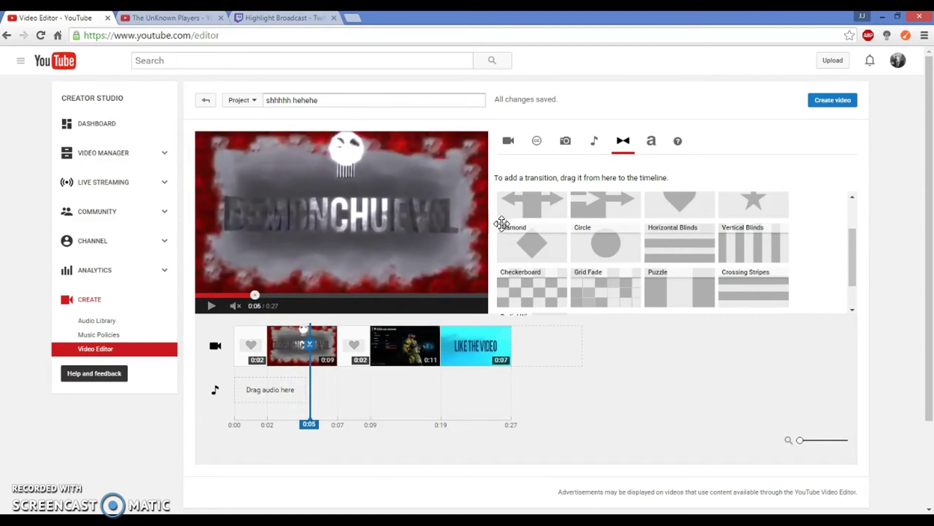
Step: Place Crossing Stripes transitions around the outro clip and preview the 0:25 project
{"action": "left_click", "coordinate": [782, 274]}
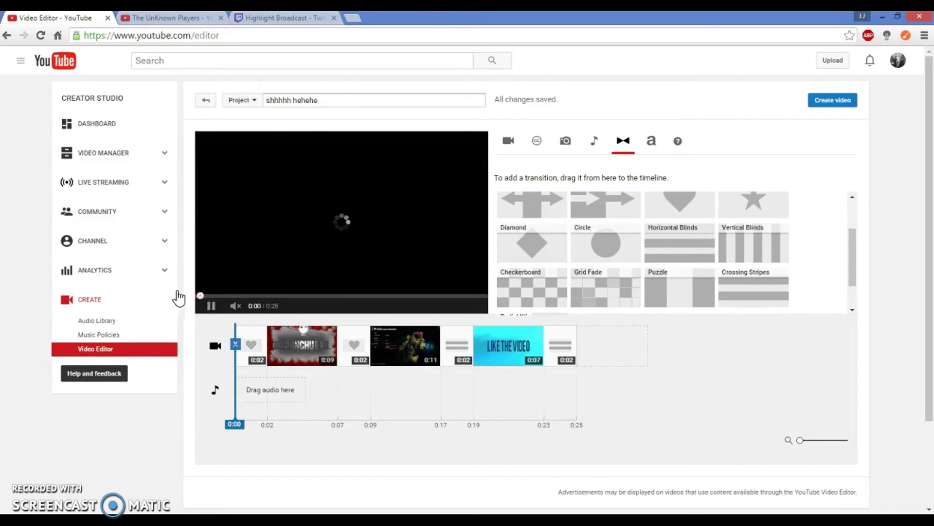
{"action": "left_click", "coordinate": [211, 306]}
{"action": "left_click", "coordinate": [213, 308]}
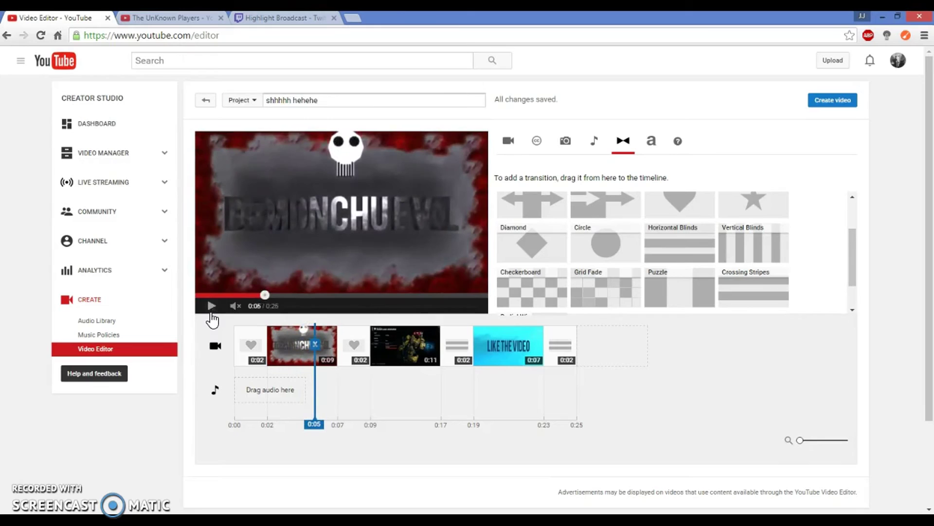
{"action": "left_click", "coordinate": [211, 315]}
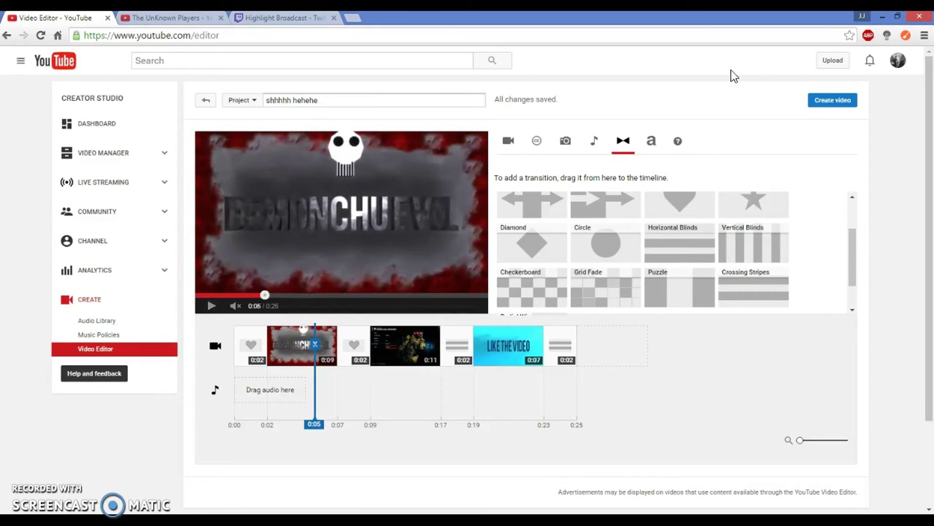
Step: Create the 'shhhhh hehehe' video from the project, check its private processing page, then return to Twitch
{"action": "left_click", "coordinate": [841, 103]}
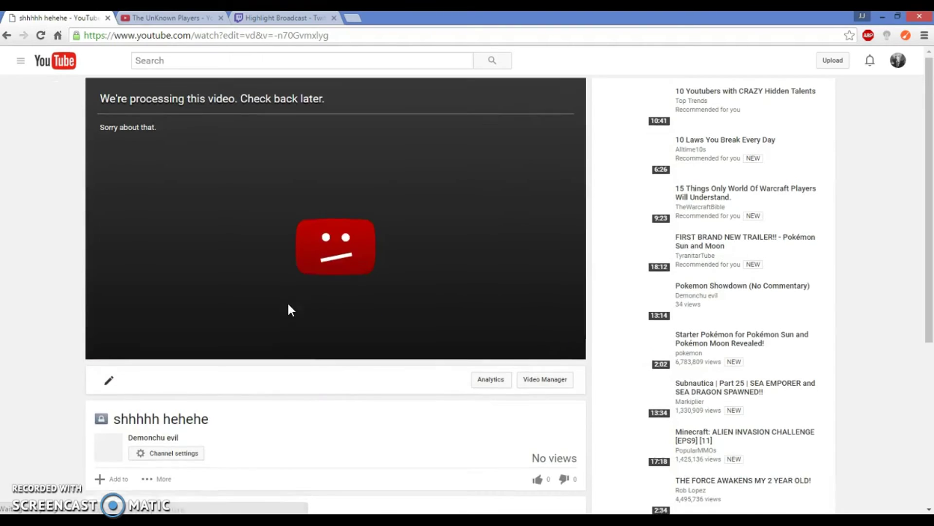
{"action": "scroll", "coordinate": [288, 305], "scroll_direction": "down", "scroll_amount": 3}
{"action": "scroll", "coordinate": [106, 307], "scroll_direction": "up", "scroll_amount": 1}
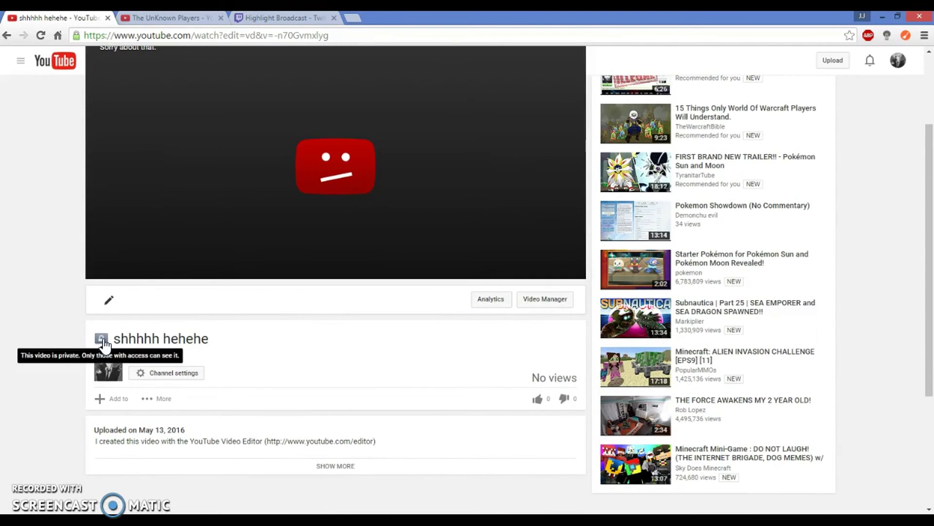
{"action": "scroll", "coordinate": [466, 348], "scroll_direction": "up", "scroll_amount": 3}
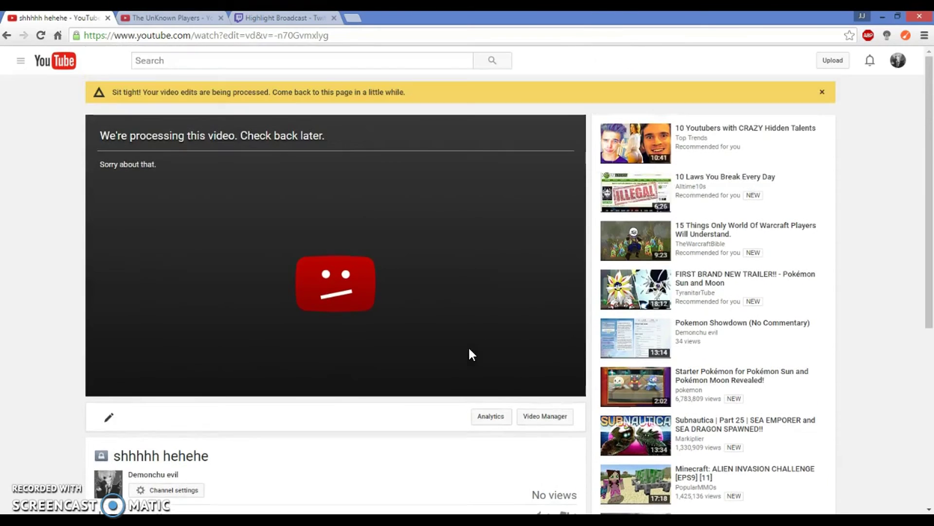
{"action": "left_click", "coordinate": [285, 19]}
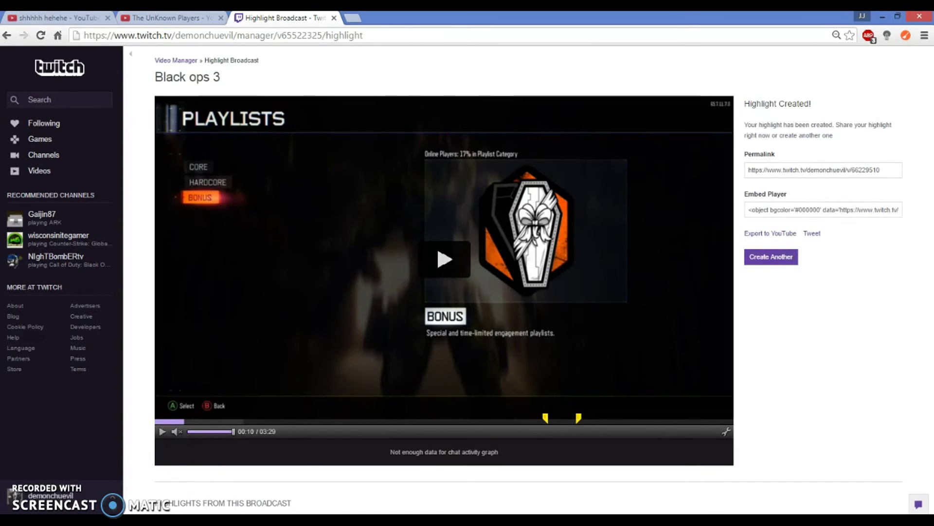
Step: Switch back to the 'shhhhh hehehe' video page, now showing about 10% processed
{"action": "left_click", "coordinate": [39, 19]}
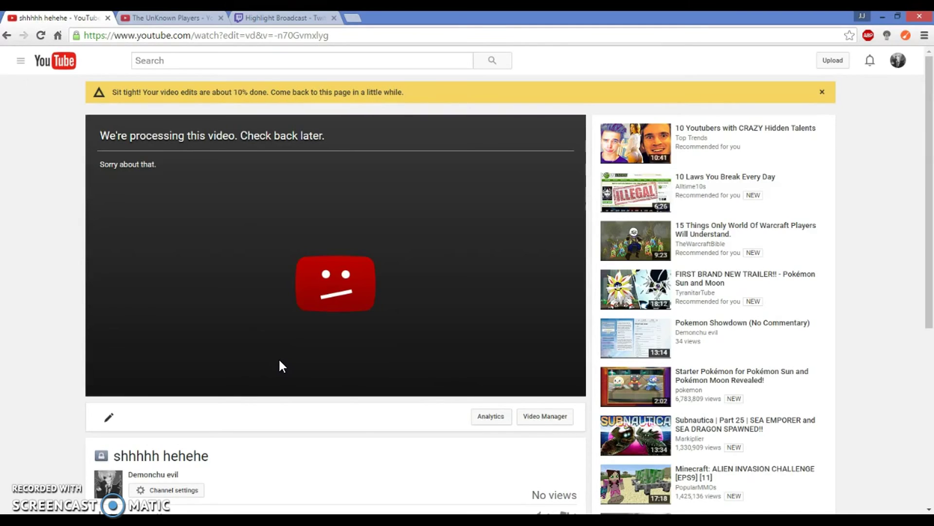
Step: Reload the watch page to see processing reach about 28%, then go to YouTube home
{"action": "key", "text": "F5"}
{"action": "left_click", "coordinate": [72, 69]}
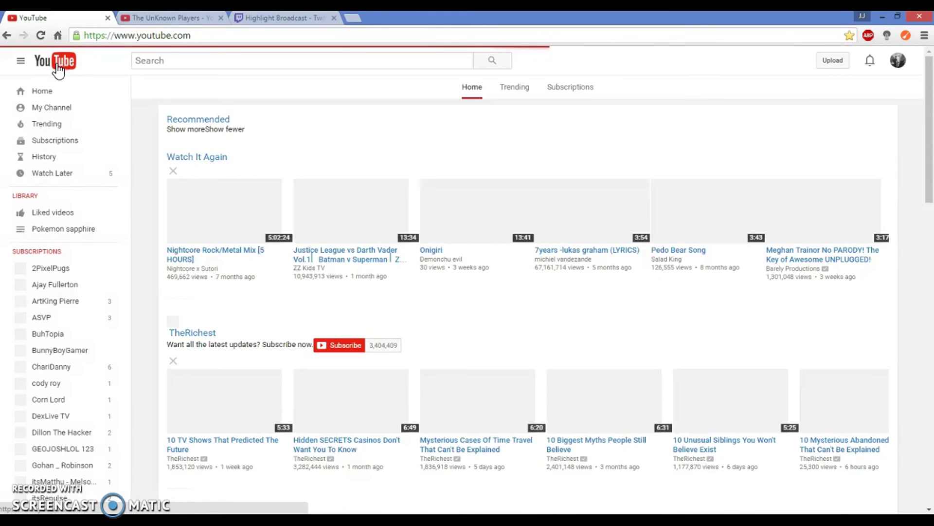
Step: Open My Channel and scroll up and down through its uploaded videos
{"action": "left_click", "coordinate": [47, 109]}
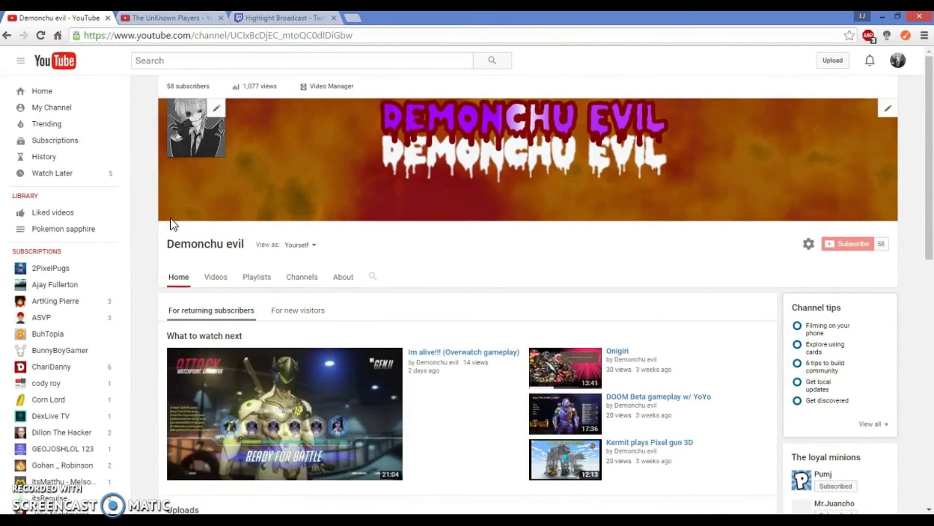
{"action": "scroll", "coordinate": [146, 230], "scroll_direction": "down", "scroll_amount": 5}
{"action": "scroll", "coordinate": [141, 236], "scroll_direction": "up", "scroll_amount": 5}
{"action": "scroll", "coordinate": [141, 236], "scroll_direction": "down", "scroll_amount": 6}
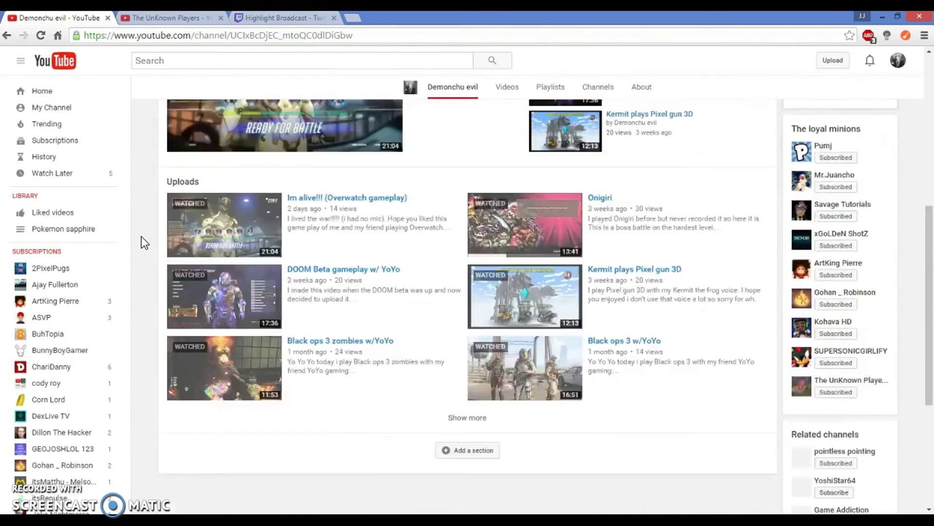
{"action": "scroll", "coordinate": [141, 236], "scroll_direction": "up", "scroll_amount": 5}
{"action": "scroll", "coordinate": [144, 238], "scroll_direction": "up", "scroll_amount": 1}
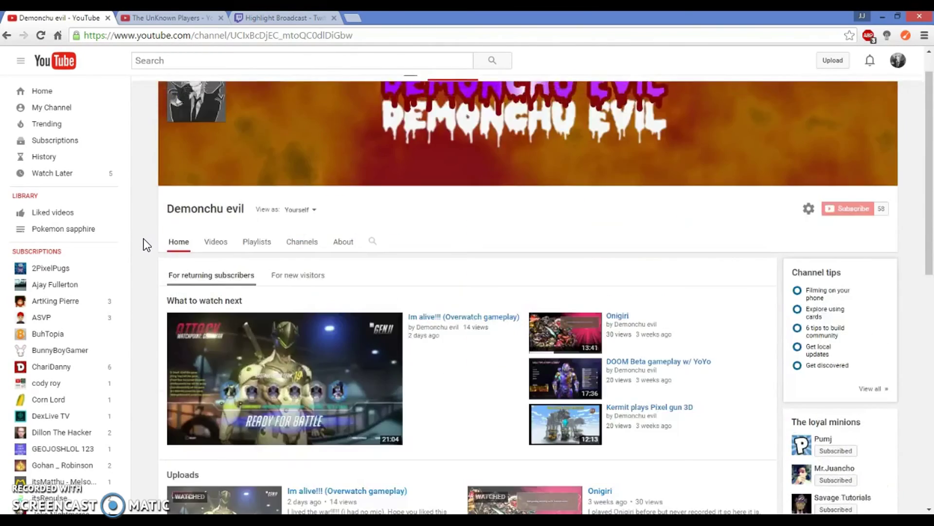
{"action": "scroll", "coordinate": [144, 238], "scroll_direction": "down", "scroll_amount": 5}
{"action": "scroll", "coordinate": [144, 238], "scroll_direction": "up", "scroll_amount": 5}
{"action": "scroll", "coordinate": [144, 238], "scroll_direction": "down", "scroll_amount": 1}
{"action": "scroll", "coordinate": [144, 238], "scroll_direction": "up", "scroll_amount": 1}
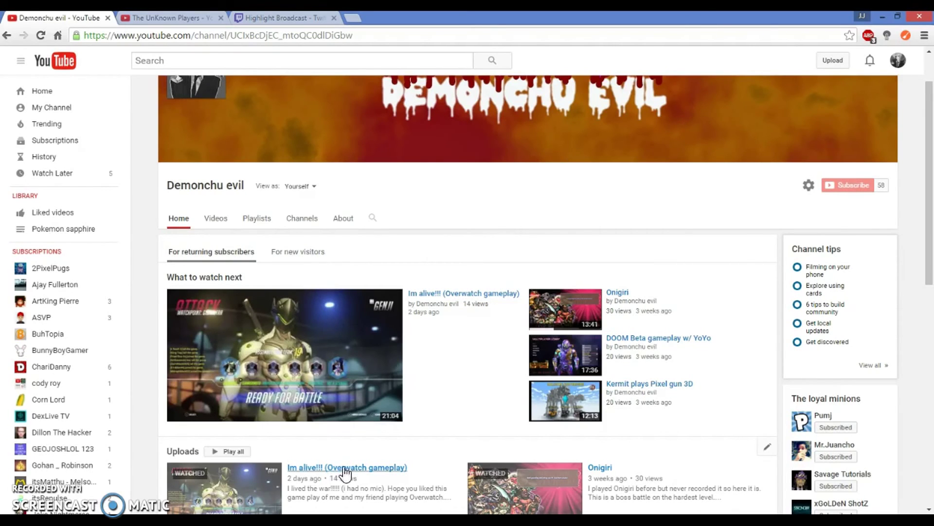
{"action": "scroll", "coordinate": [83, 410], "scroll_direction": "down", "scroll_amount": 3}
{"action": "scroll", "coordinate": [83, 410], "scroll_direction": "up", "scroll_amount": 3}
{"action": "scroll", "coordinate": [86, 410], "scroll_direction": "down", "scroll_amount": 7}
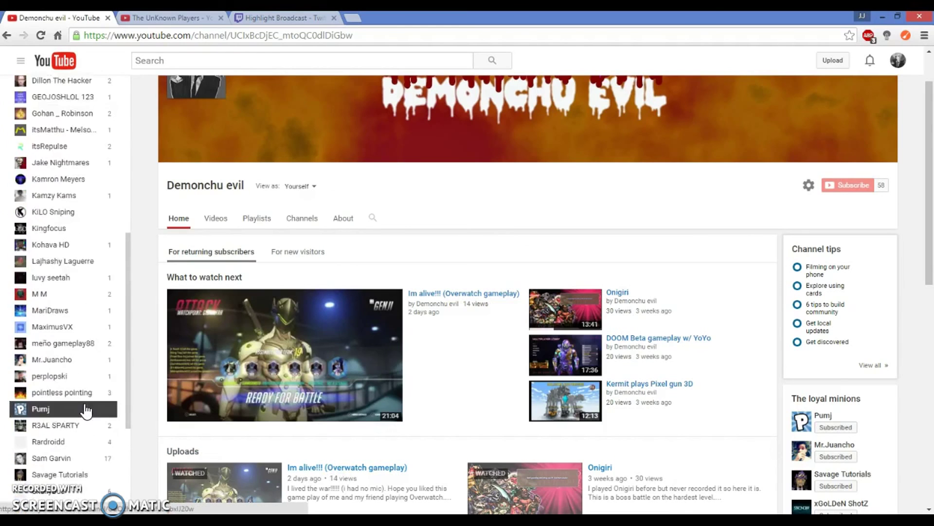
{"action": "scroll", "coordinate": [86, 411], "scroll_direction": "up", "scroll_amount": 7}
{"action": "scroll", "coordinate": [417, 392], "scroll_direction": "down", "scroll_amount": 5}
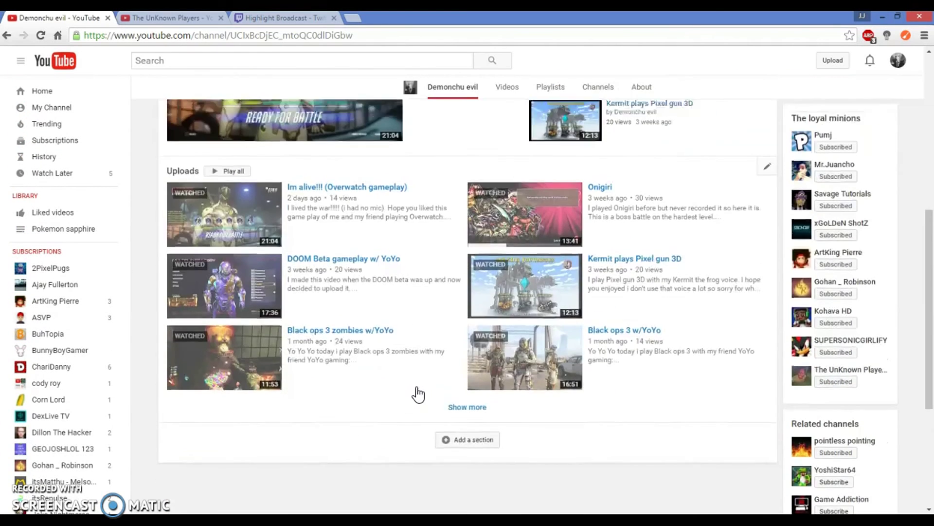
{"action": "scroll", "coordinate": [418, 393], "scroll_direction": "up", "scroll_amount": 6}
Step: Switch the channel home to the For new visitors view and scroll through its uploads
{"action": "left_click", "coordinate": [303, 232]}
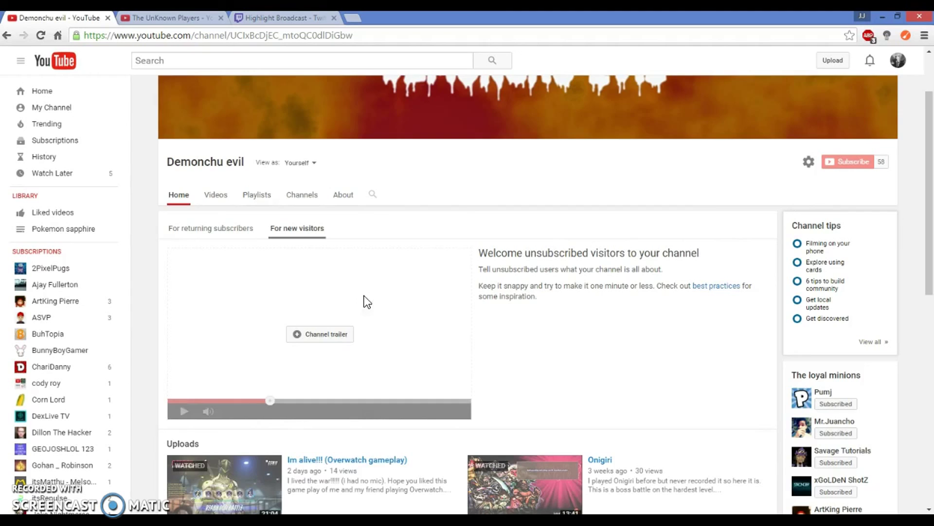
{"action": "scroll", "coordinate": [599, 418], "scroll_direction": "down", "scroll_amount": 5}
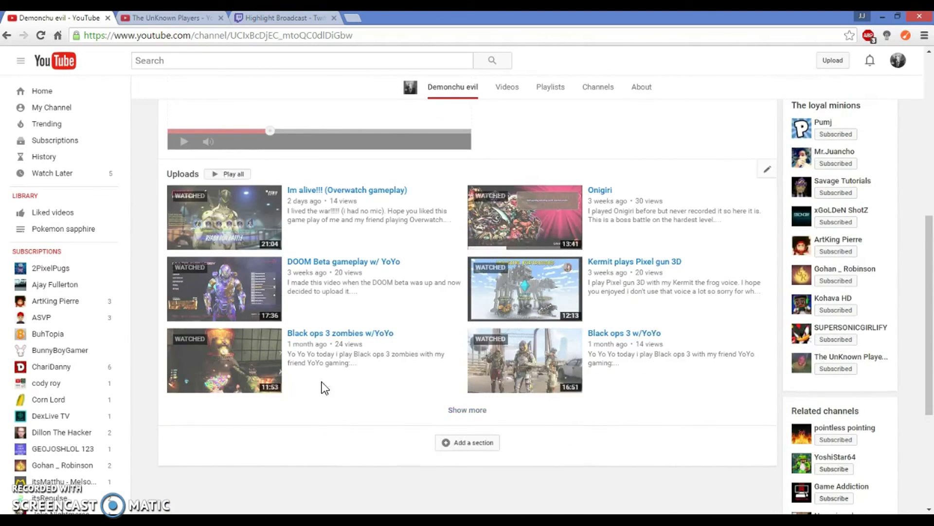
{"action": "scroll", "coordinate": [404, 438], "scroll_direction": "up", "scroll_amount": 5}
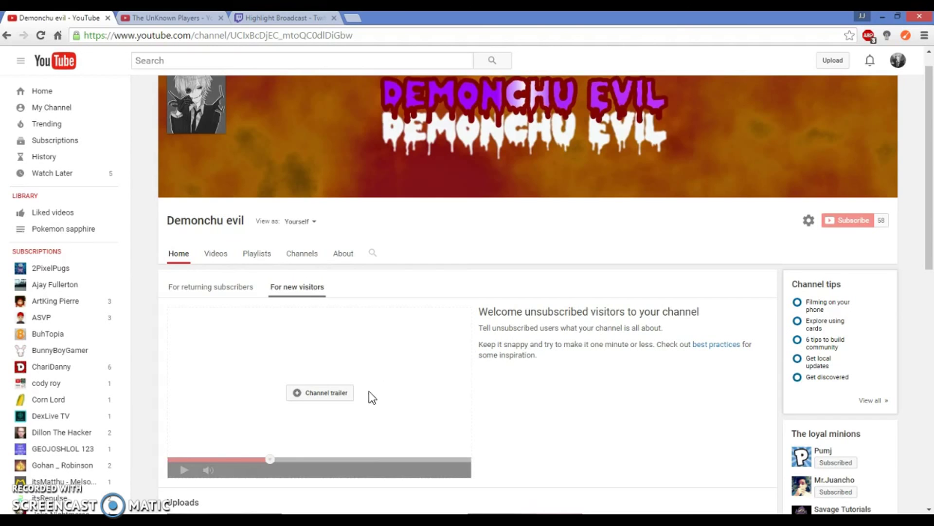
{"action": "scroll", "coordinate": [369, 390], "scroll_direction": "down", "scroll_amount": 4}
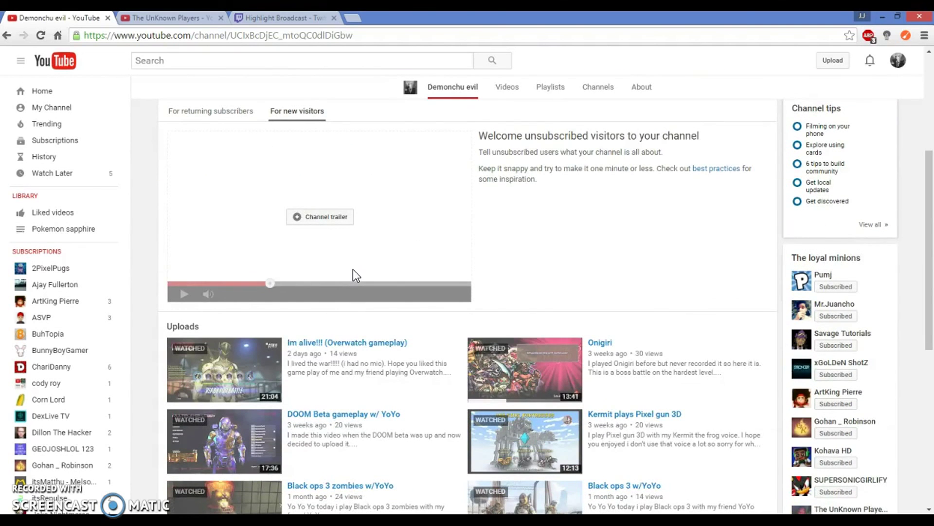
{"action": "scroll", "coordinate": [693, 240], "scroll_direction": "up", "scroll_amount": 4}
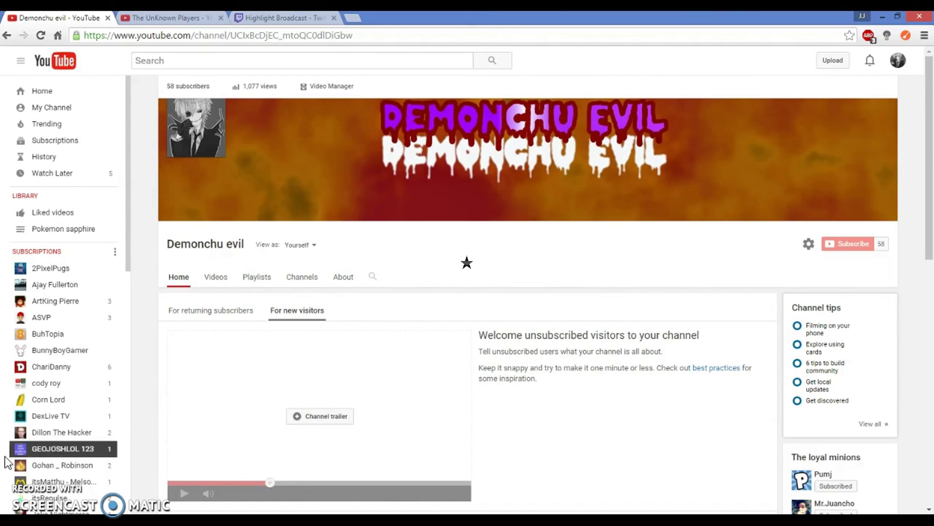